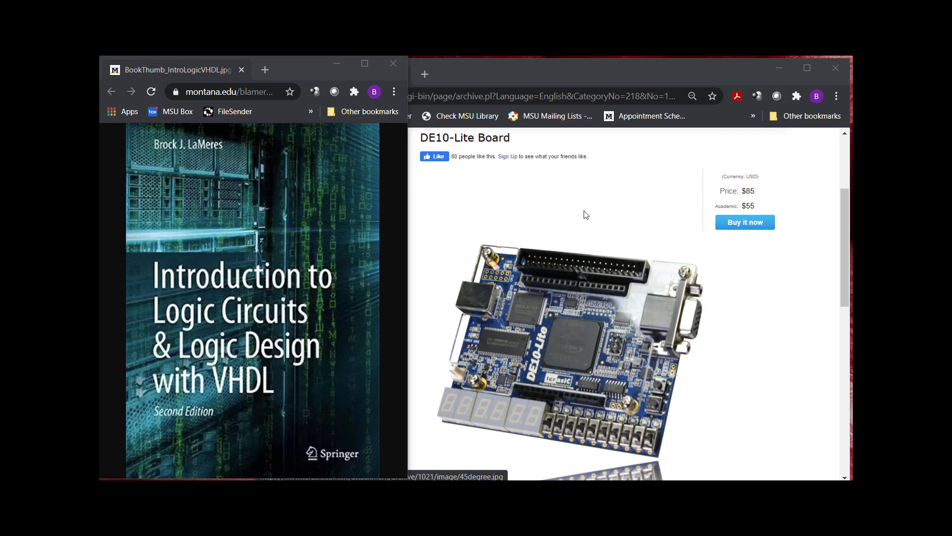
Bring the textbook cover window to the front and widen it across the Terasic DE10-Lite page.
click(581, 67)
drag(581, 64, 586, 63)
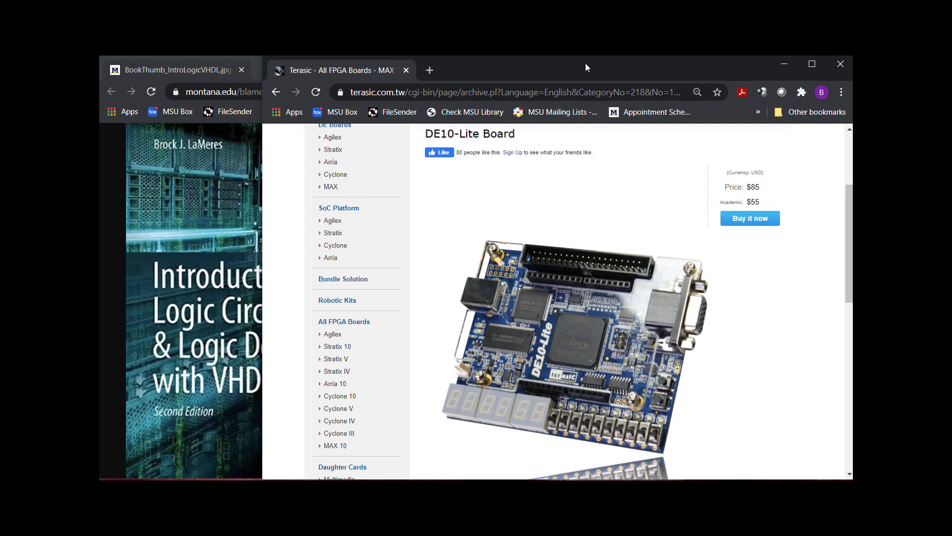
click(242, 58)
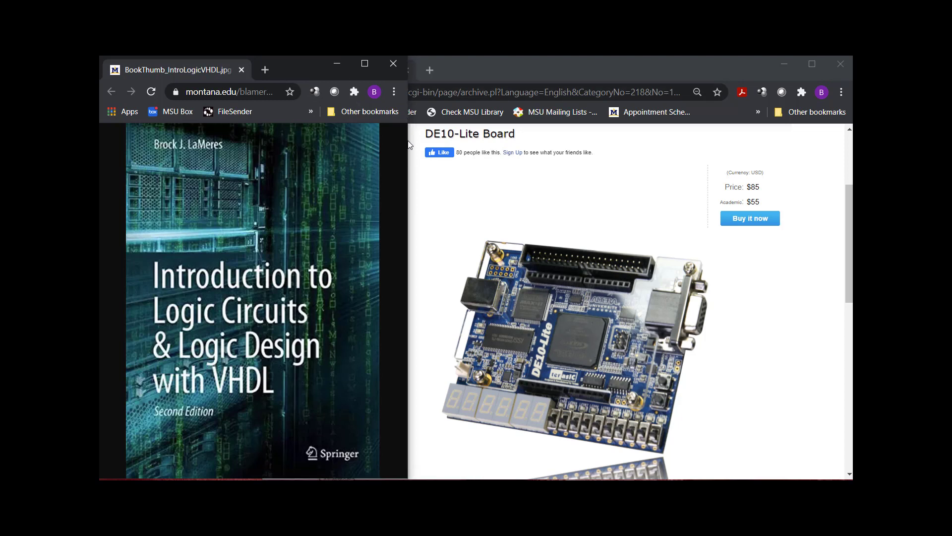
drag(407, 144, 859, 145)
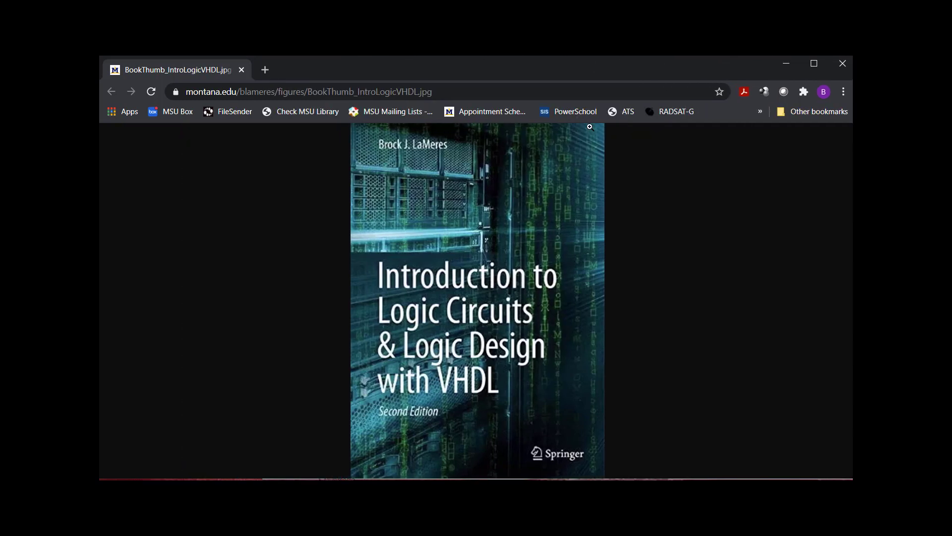
click(606, 98)
text(www.inte)
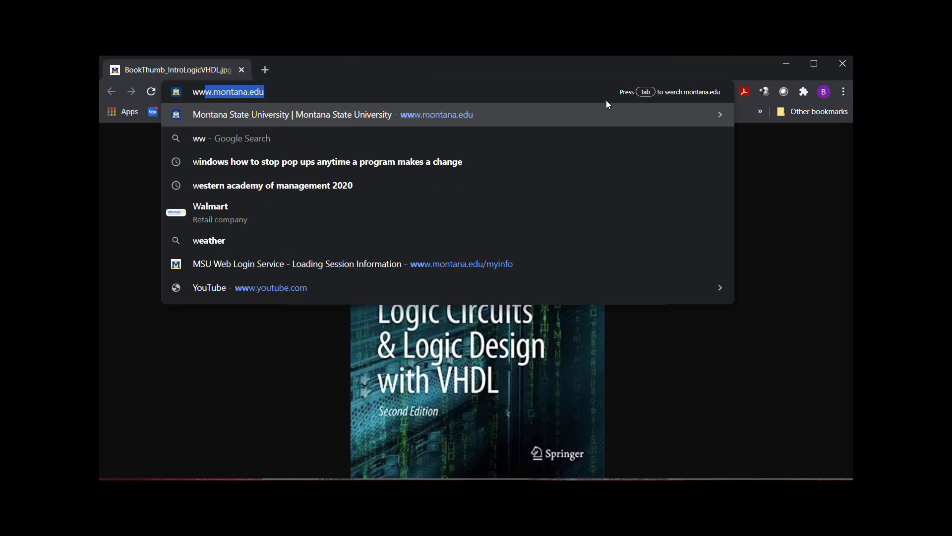
text(l.com)
key(Return)
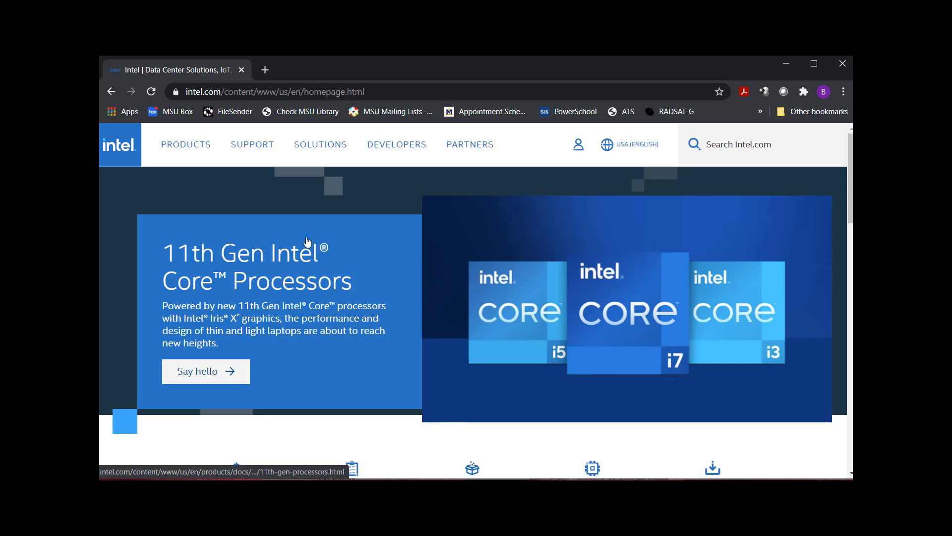
click(193, 151)
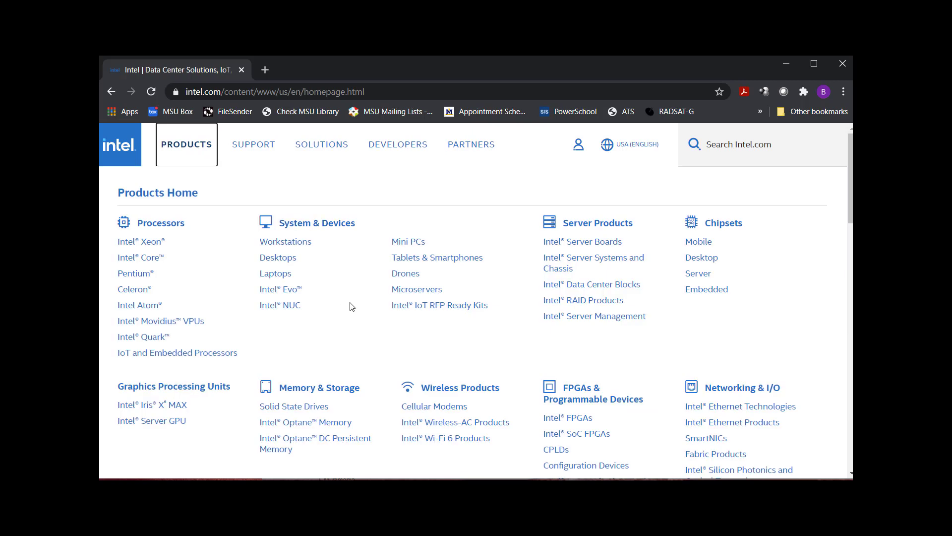
scroll(592, 372, down, 3)
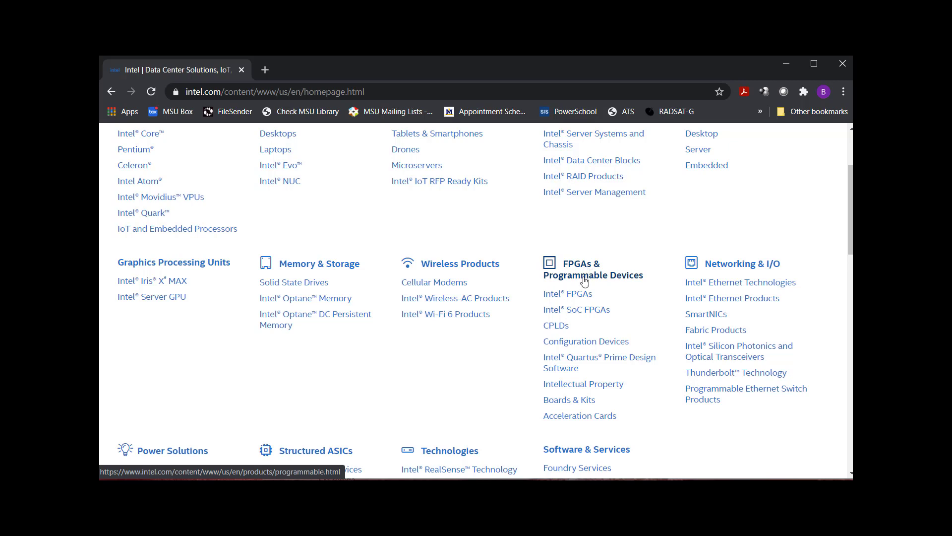
Open the Intel Quartus Prime Design Software page and scroll down to Features & Downloads.
click(580, 363)
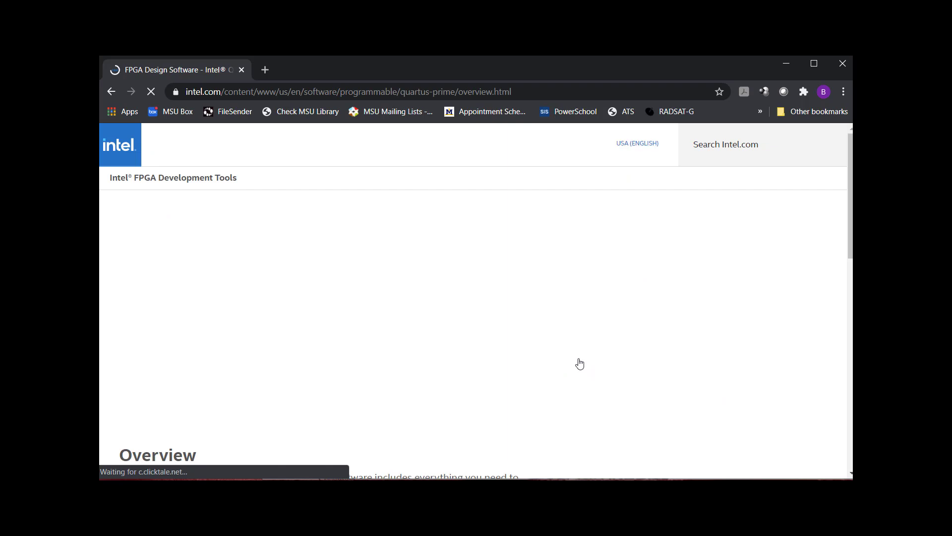
scroll(502, 293, down, 3)
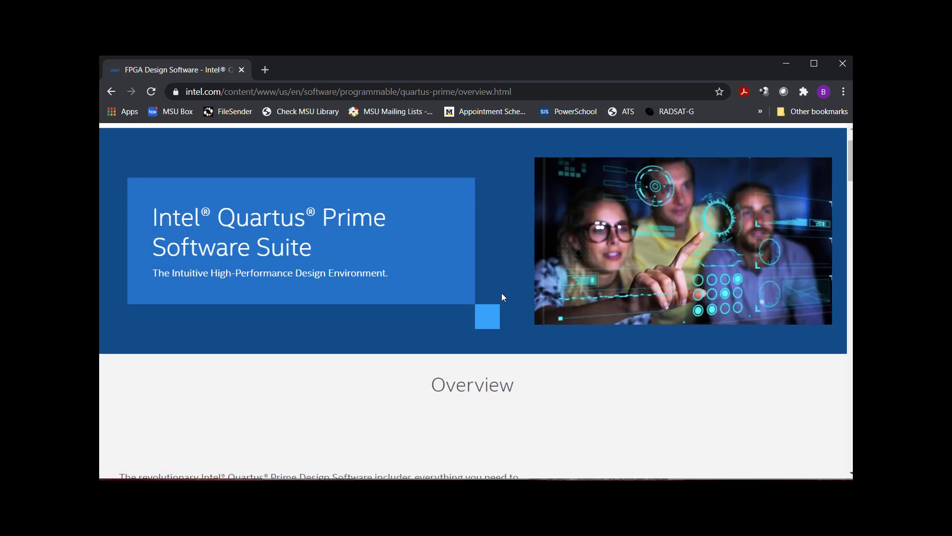
scroll(503, 294, down, 7)
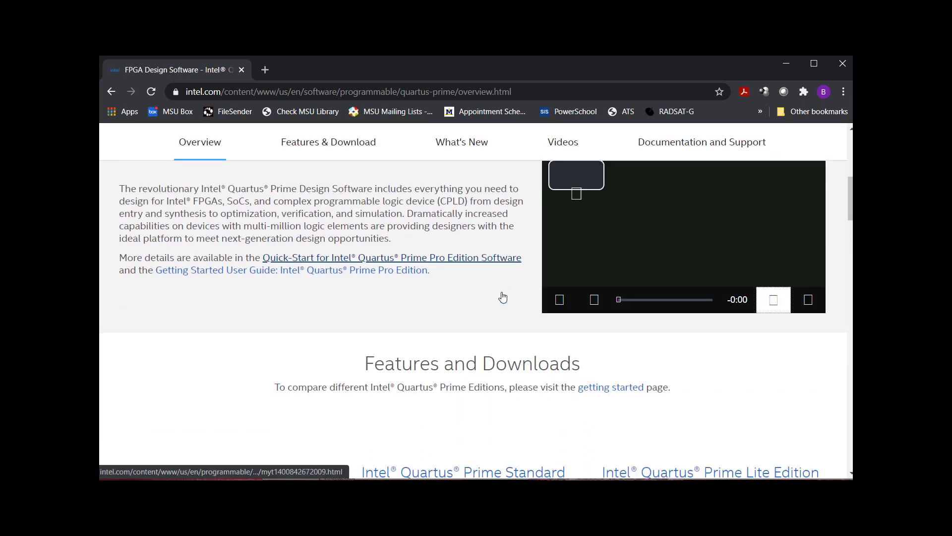
scroll(503, 292, down, 4)
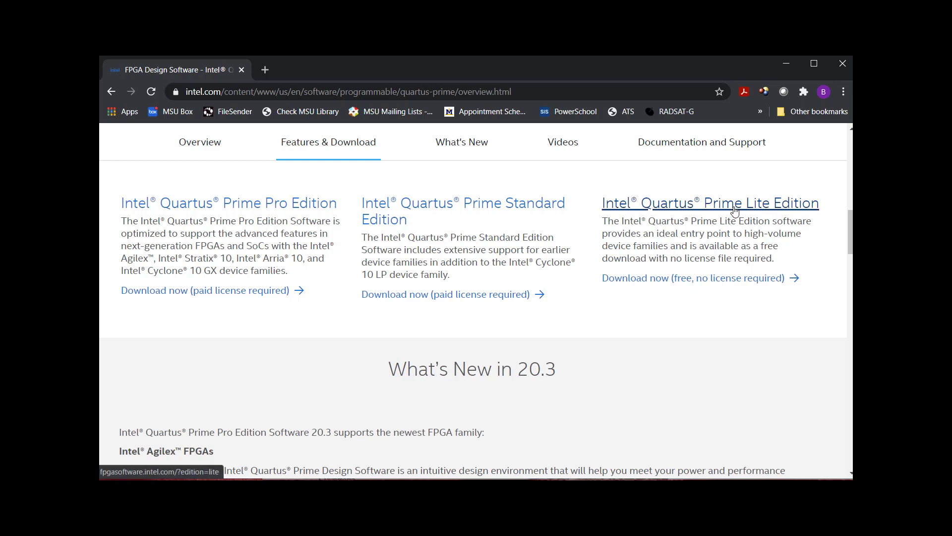
Open the free Quartus Prime Lite downloads and scroll the Individual Files list down to MAX 10.
click(662, 279)
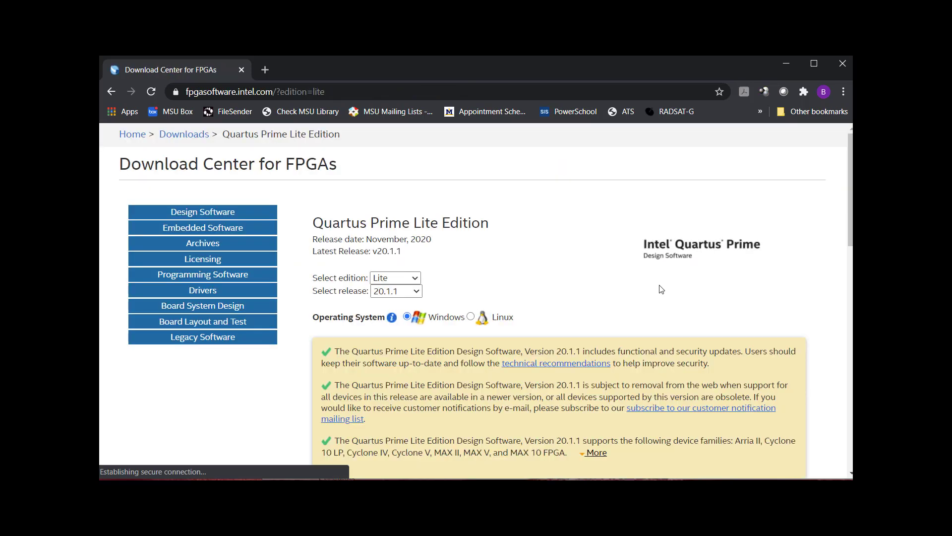
scroll(488, 316, down, 1)
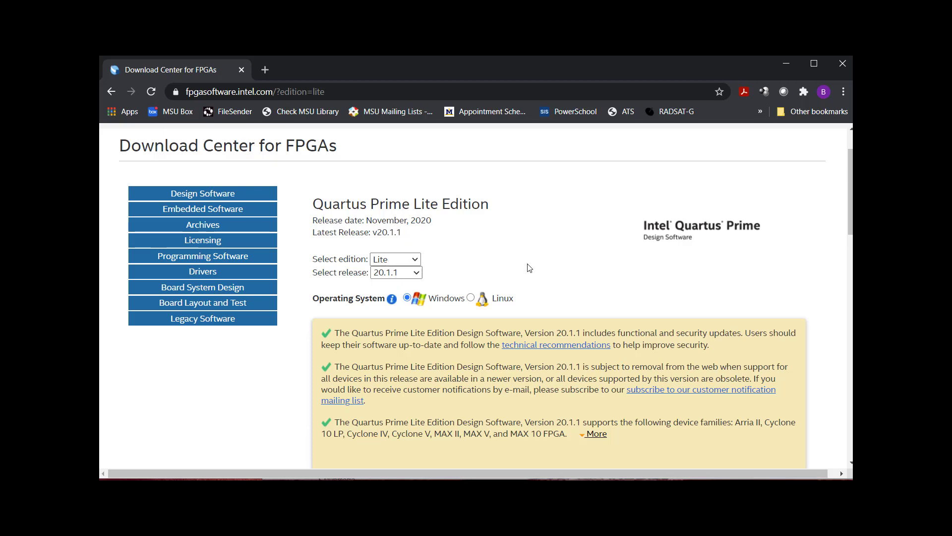
scroll(430, 243, down, 1)
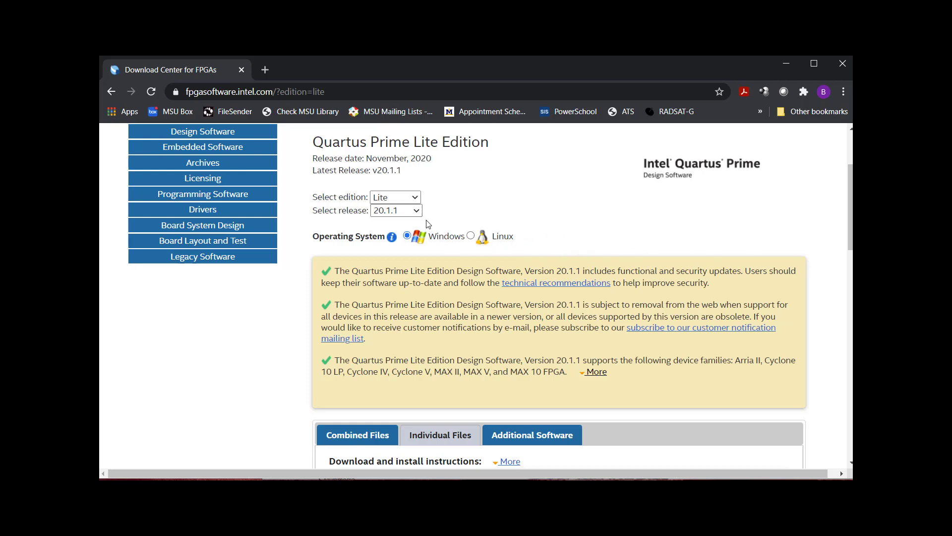
scroll(596, 271, down, 1)
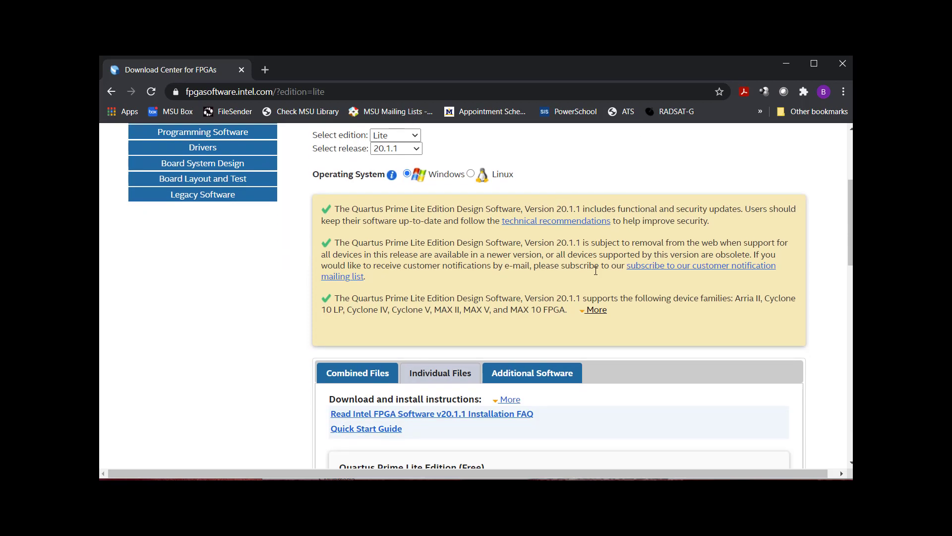
scroll(596, 270, down, 3)
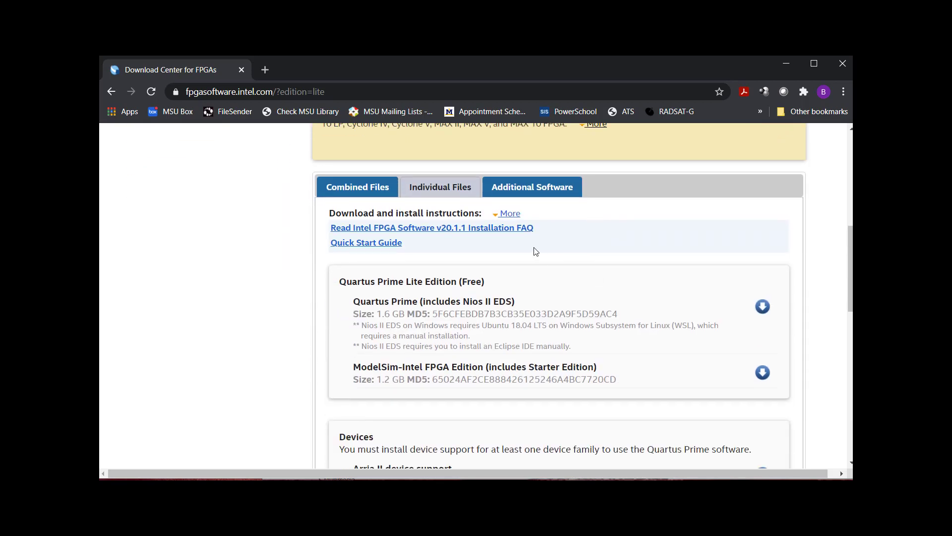
scroll(627, 278, down, 1)
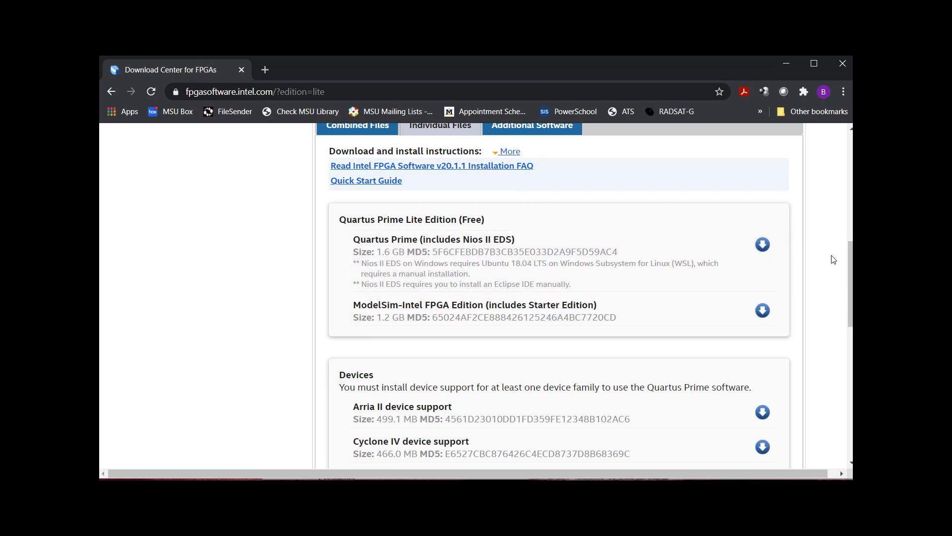
drag(851, 278, 851, 284)
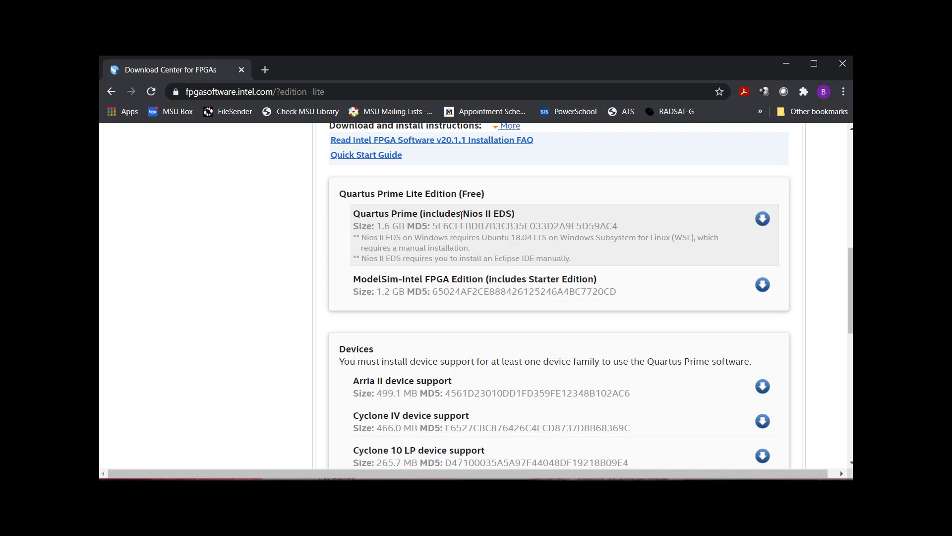
Highlight 'Nios II' in the Quartus Prime title and scroll further down the page.
drag(461, 215, 495, 209)
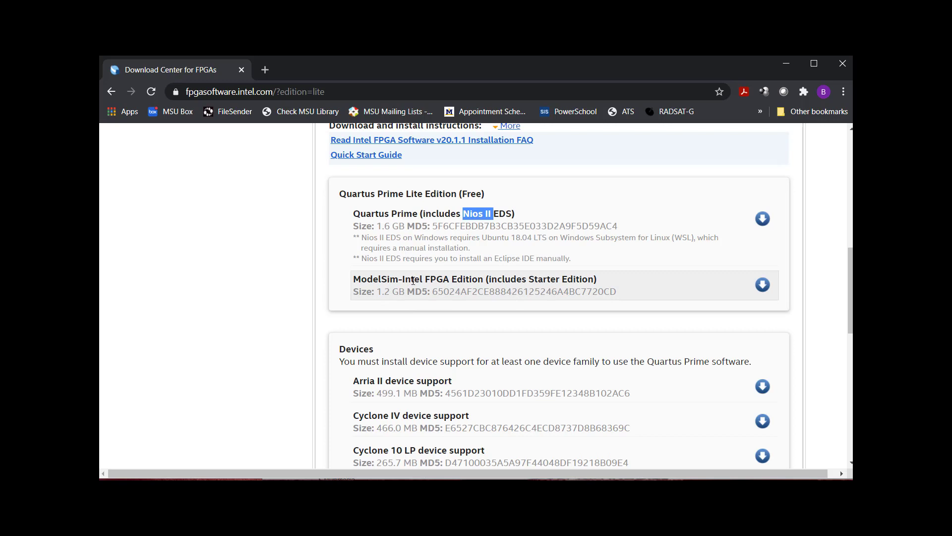
scroll(546, 292, down, 3)
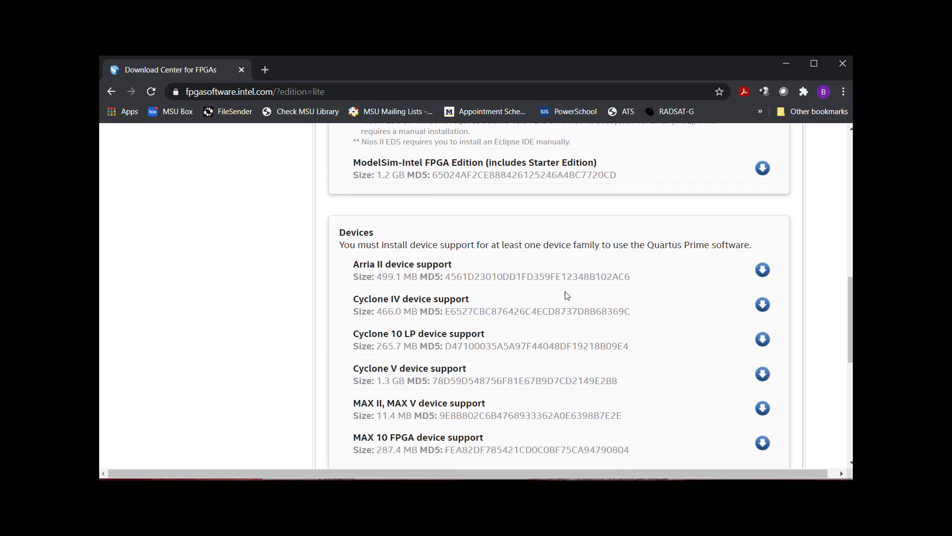
scroll(436, 269, down, 1)
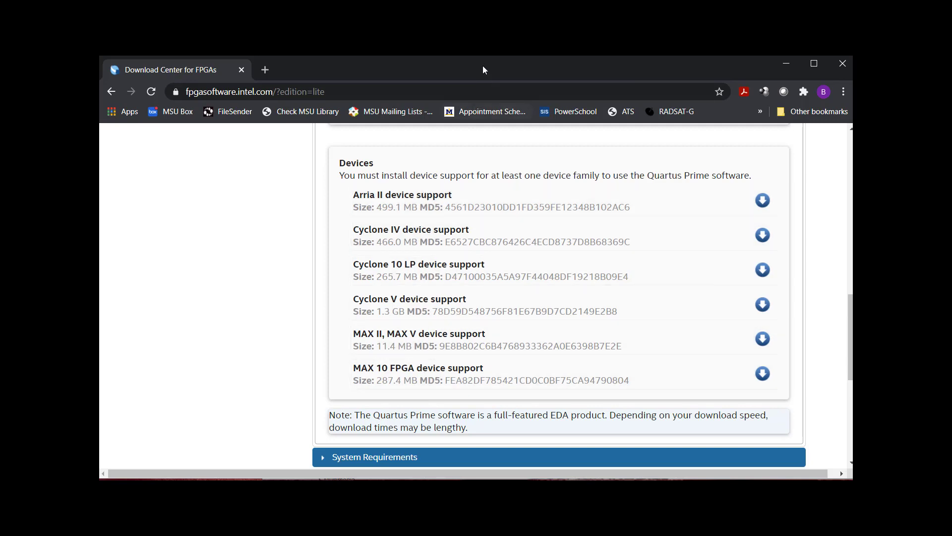
Switch to the Terasic window and scroll the DE10-Lite Board page to show the board and prices.
key(alt+Tab)
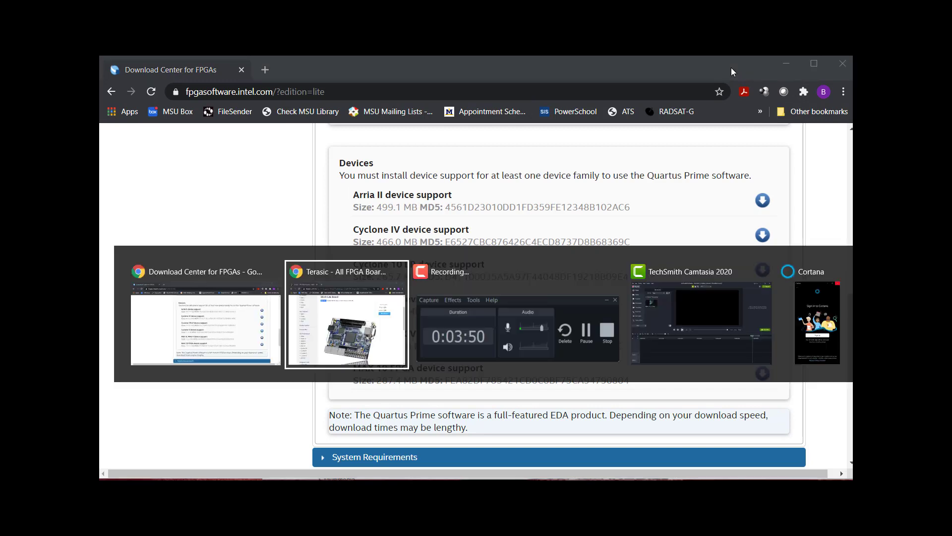
scroll(696, 225, up, 1)
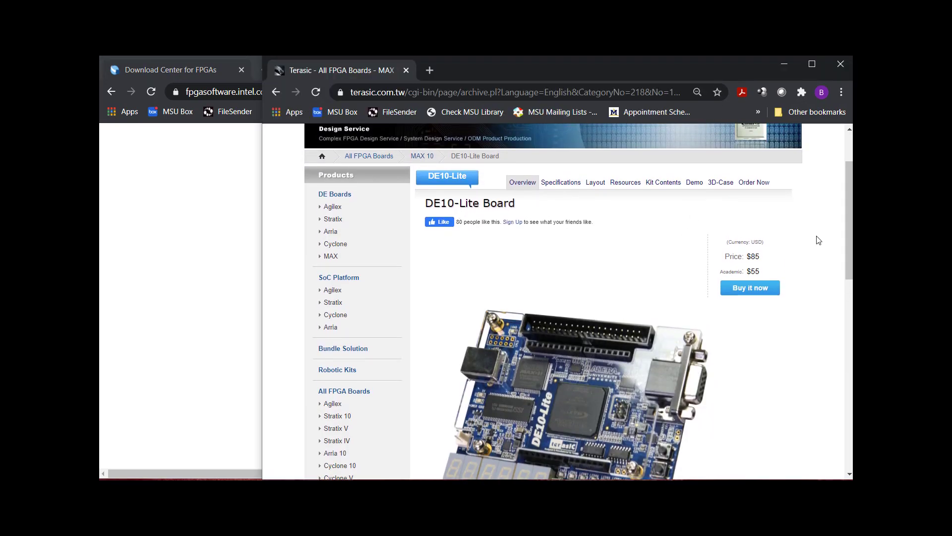
scroll(819, 242, down, 1)
scroll(700, 308, down, 1)
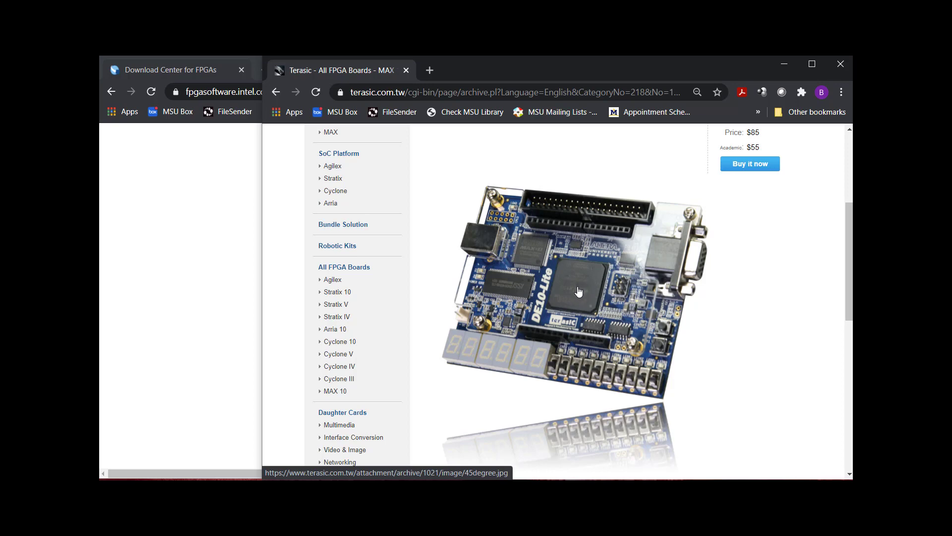
Return to the Download Center and start the Quartus Prime Lite Edition (Free) installer download.
click(117, 219)
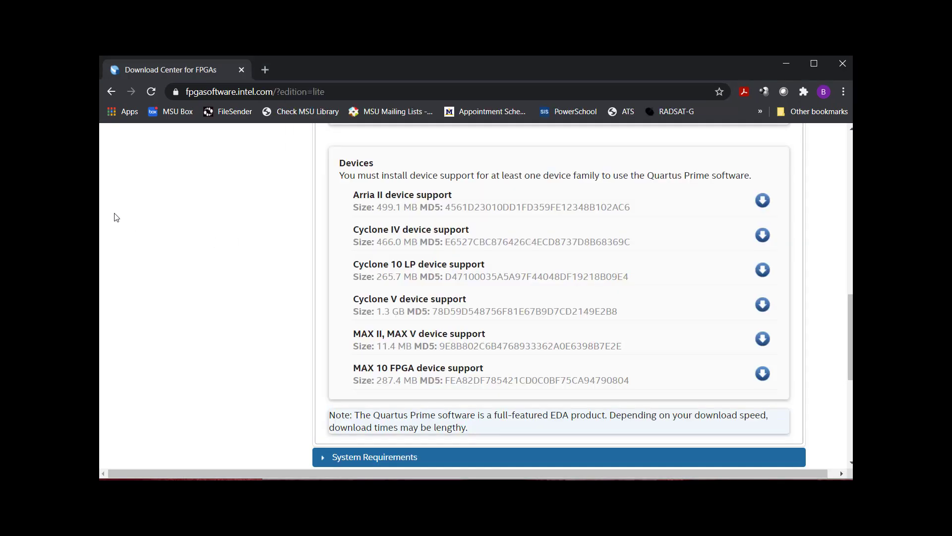
scroll(795, 300, up, 2)
scroll(793, 299, up, 4)
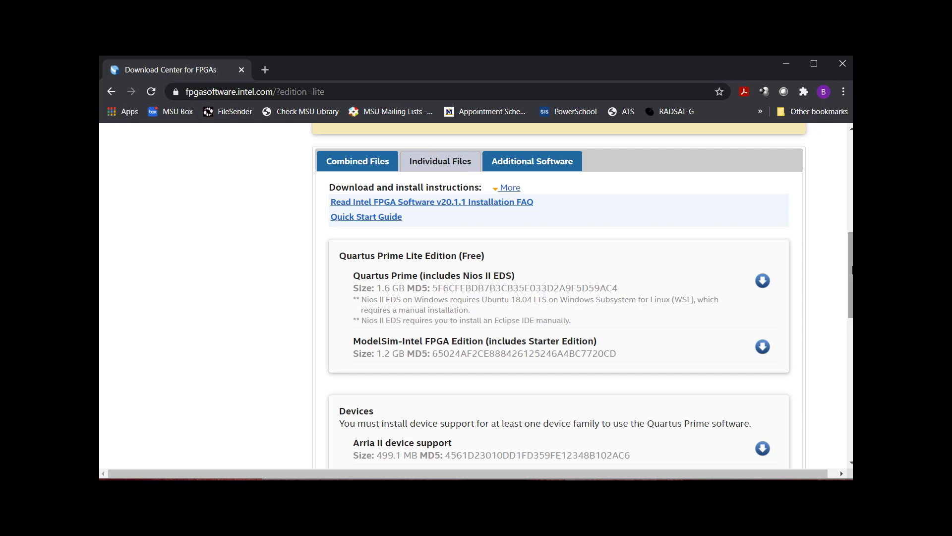
scroll(843, 272, down, 1)
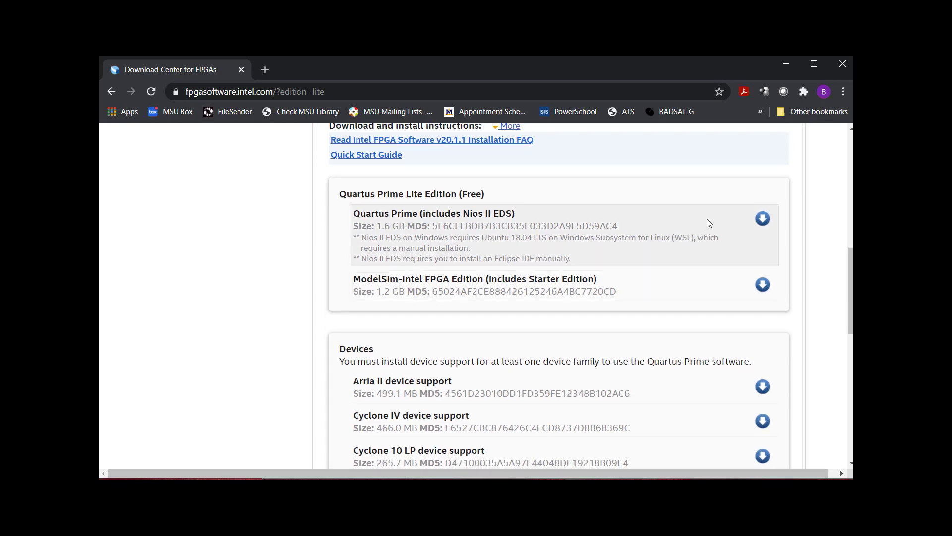
click(762, 219)
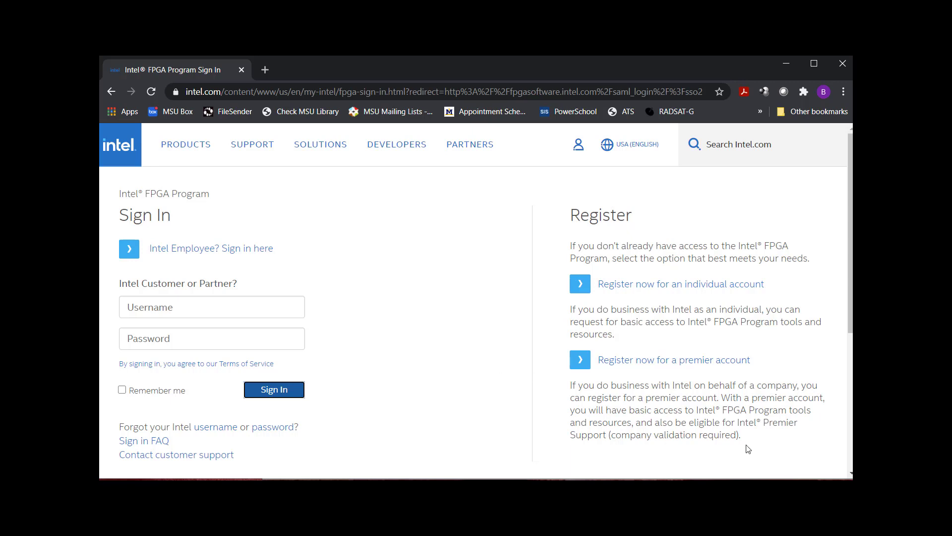
Sign in to the Intel FPGA Program with the account e-mail and password.
click(219, 311)
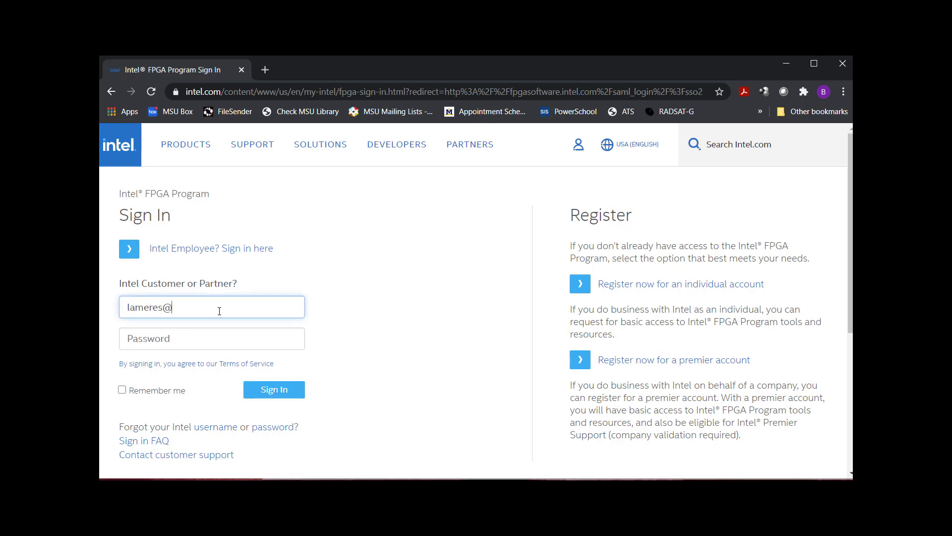
key(Tab)
text(••)
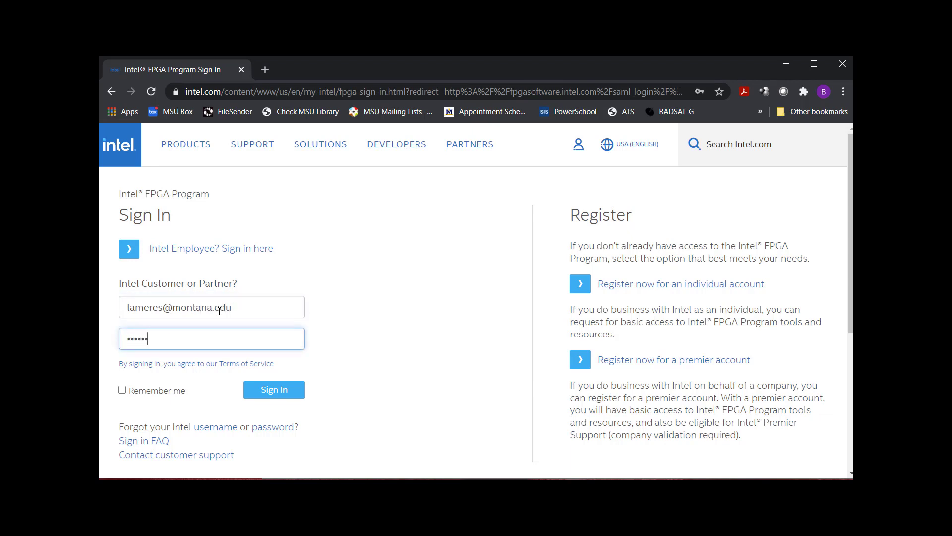
text(••••••)
click(286, 393)
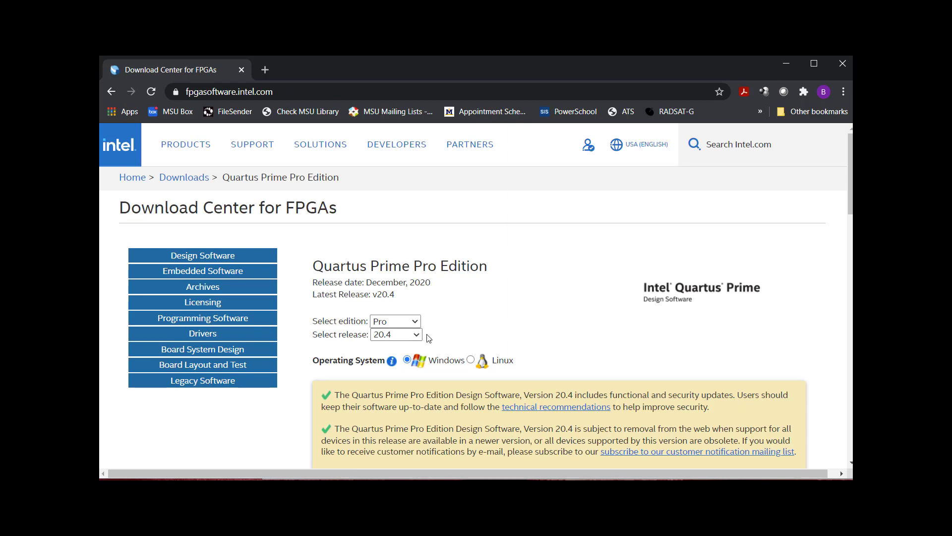
Choose the Lite edition, keep release 20.1.1 for Windows, and scroll to the Individual Files list.
click(416, 322)
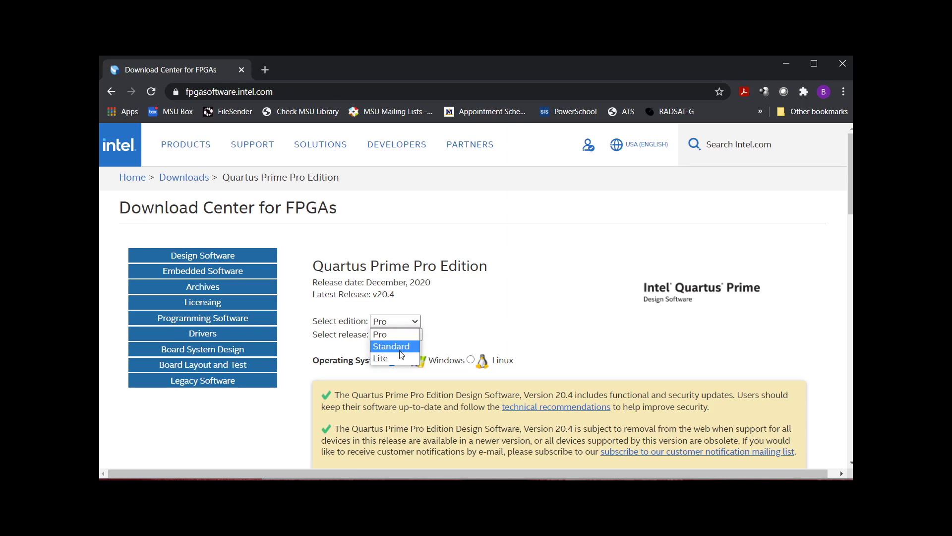
click(404, 356)
click(418, 337)
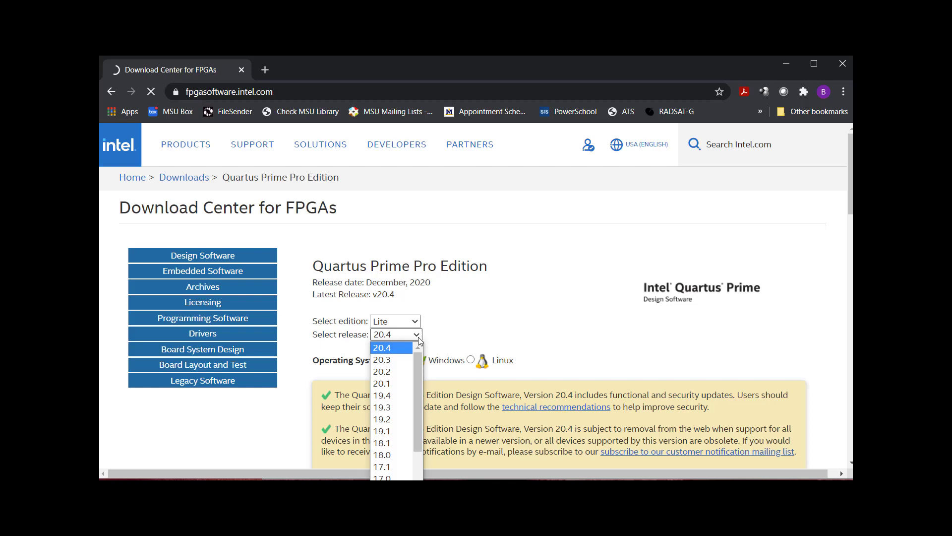
click(418, 335)
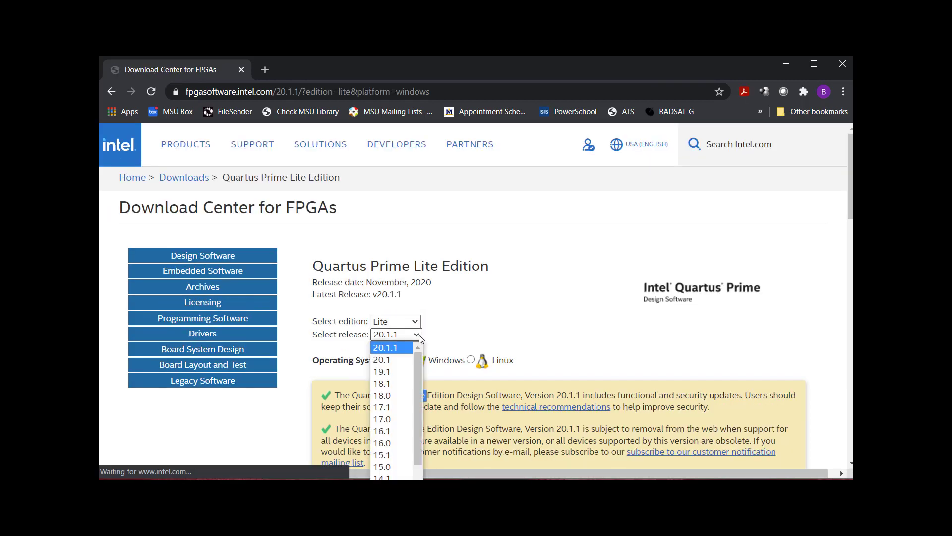
click(442, 359)
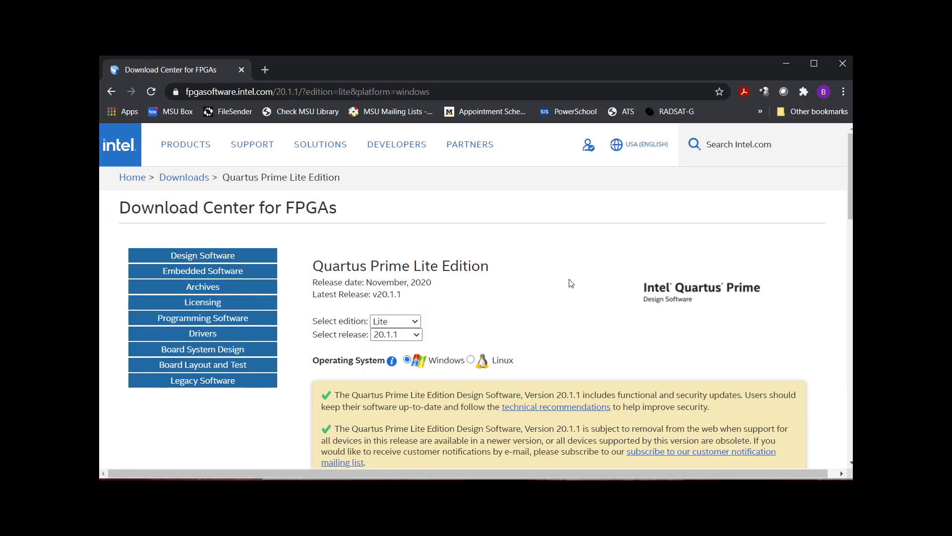
scroll(701, 215, down, 10)
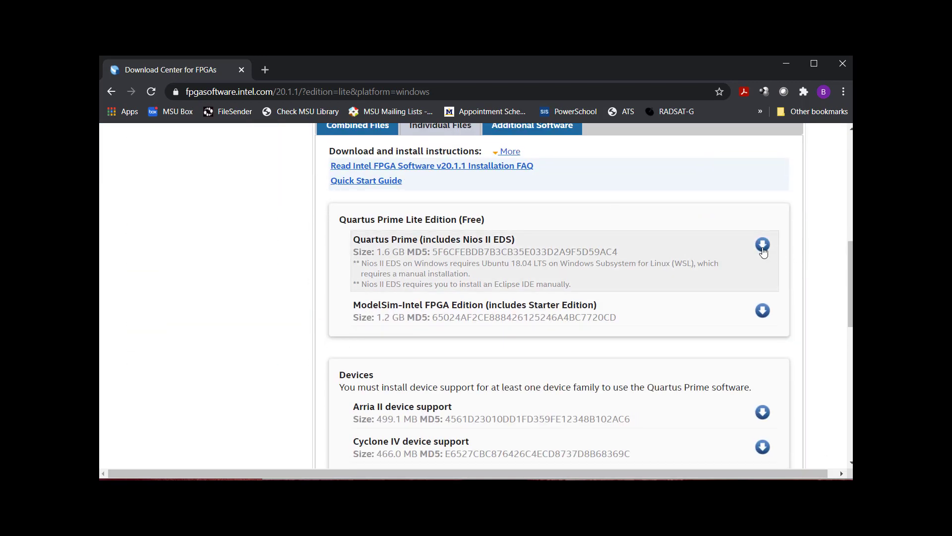
Download the Quartus Prime Lite installer and scroll through the ModelSim and device-support files.
click(762, 246)
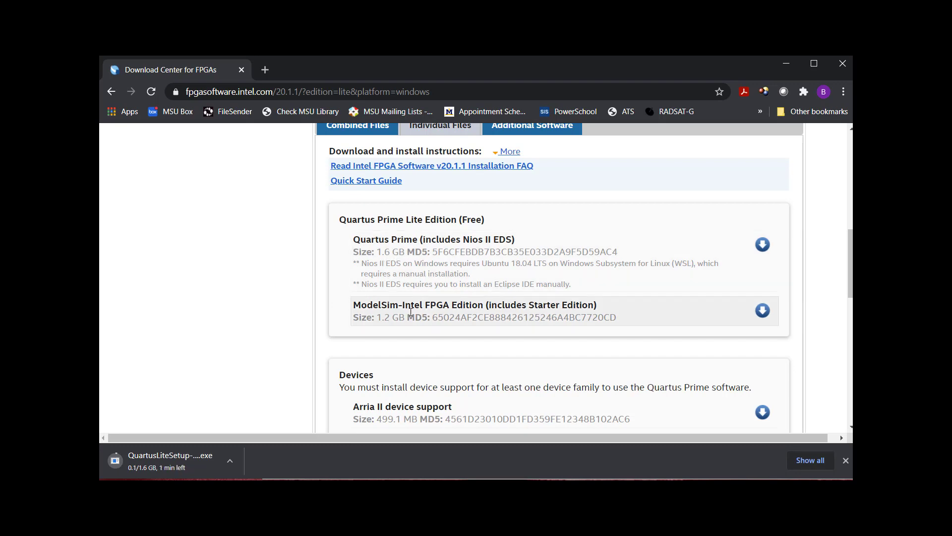
scroll(406, 311, down, 1)
scroll(406, 311, down, 8)
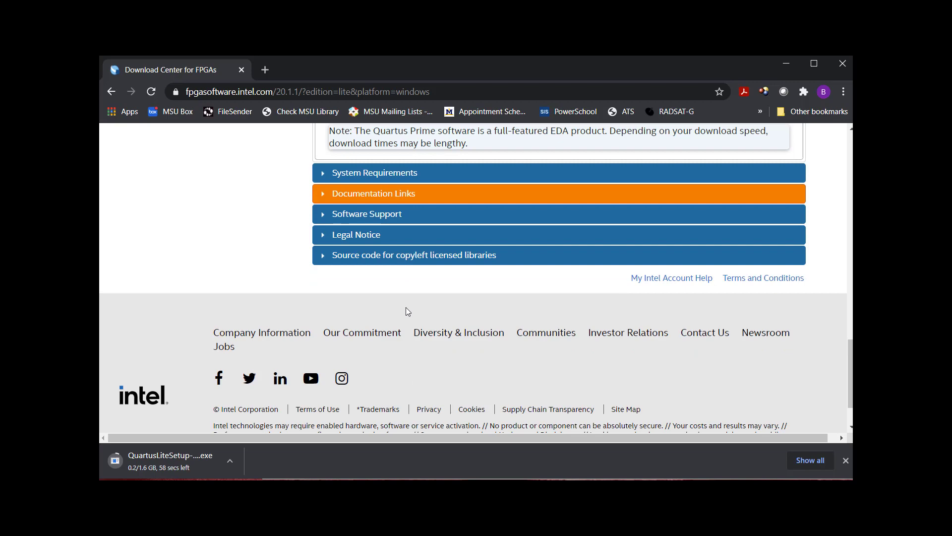
scroll(408, 302, up, 3)
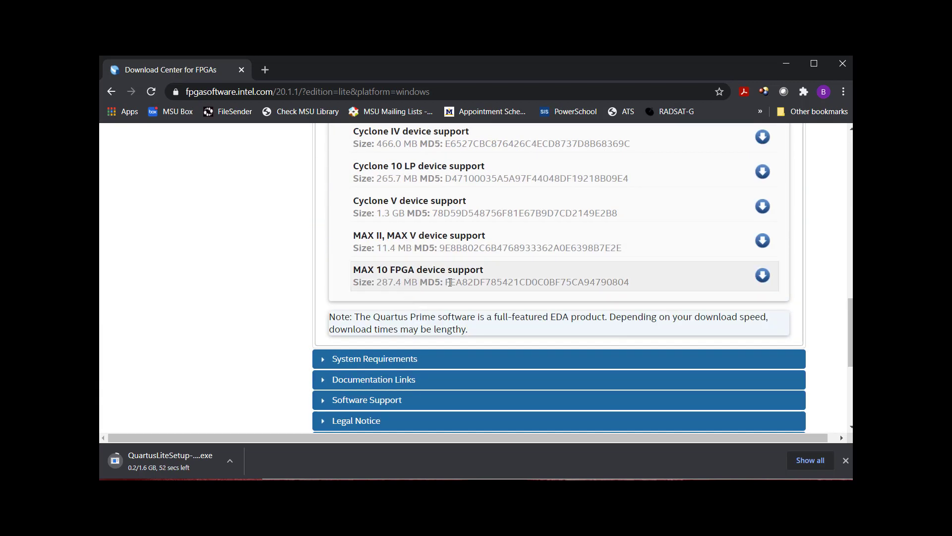
scroll(454, 282, up, 15)
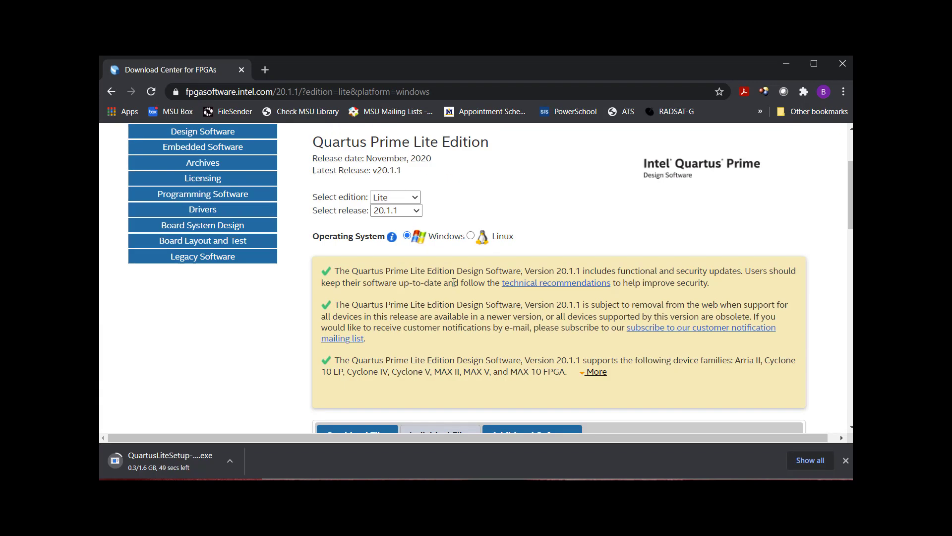
scroll(454, 282, down, 4)
scroll(449, 270, down, 3)
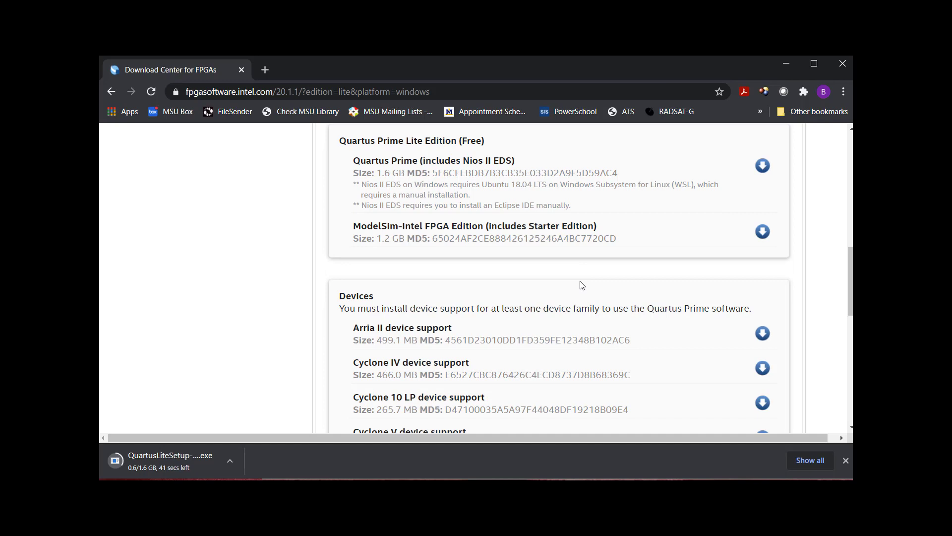
scroll(578, 283, down, 3)
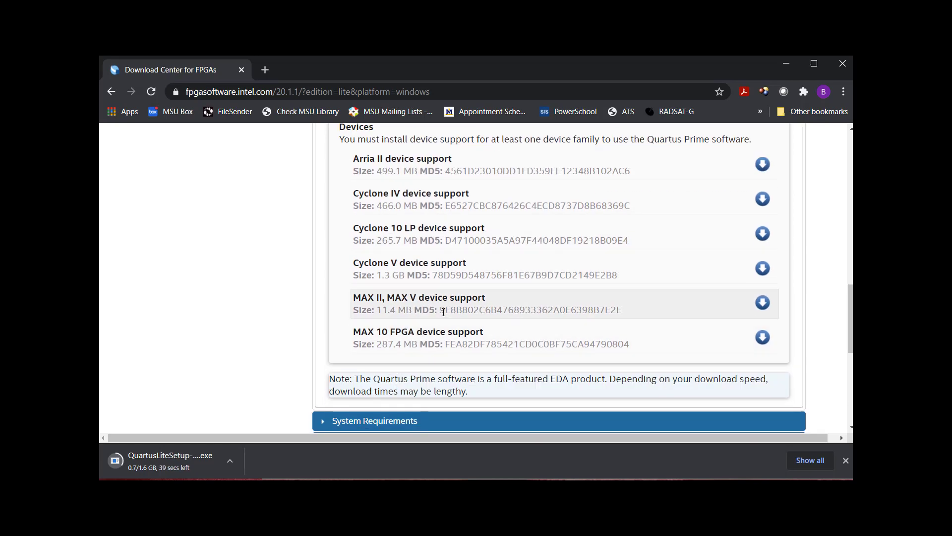
scroll(444, 312, up, 5)
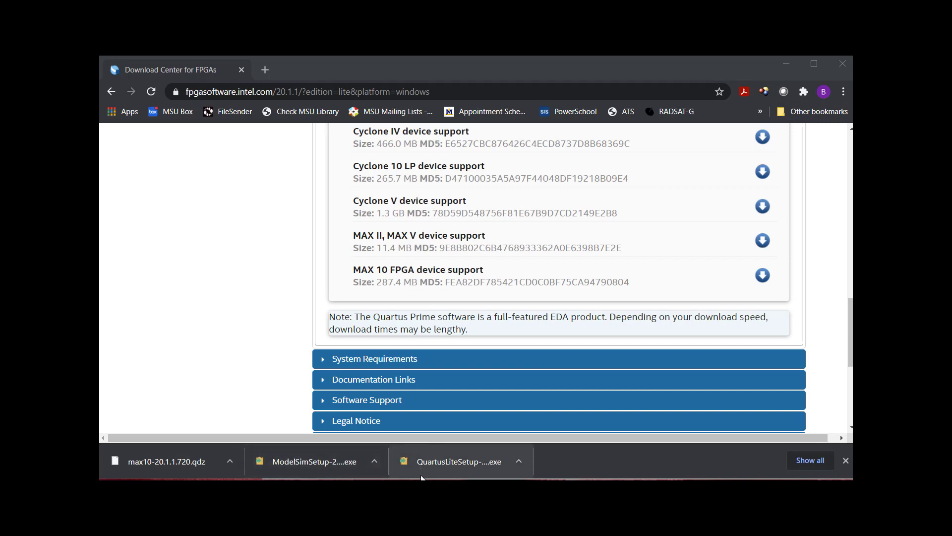
Copy QuartusLiteSetup, ModelSimSetup and max10-20.1.1.720.qdz from the downloads to the desktop.
click(446, 462)
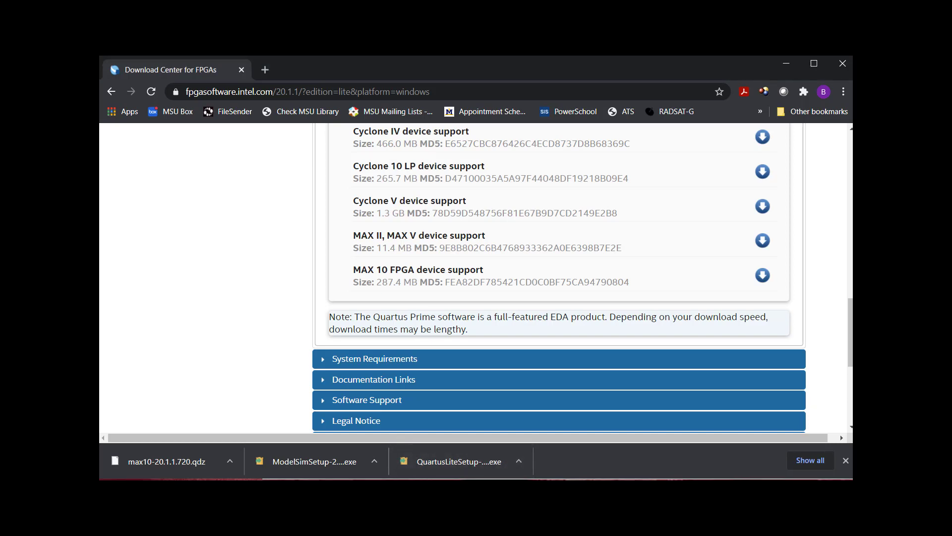
click(314, 461)
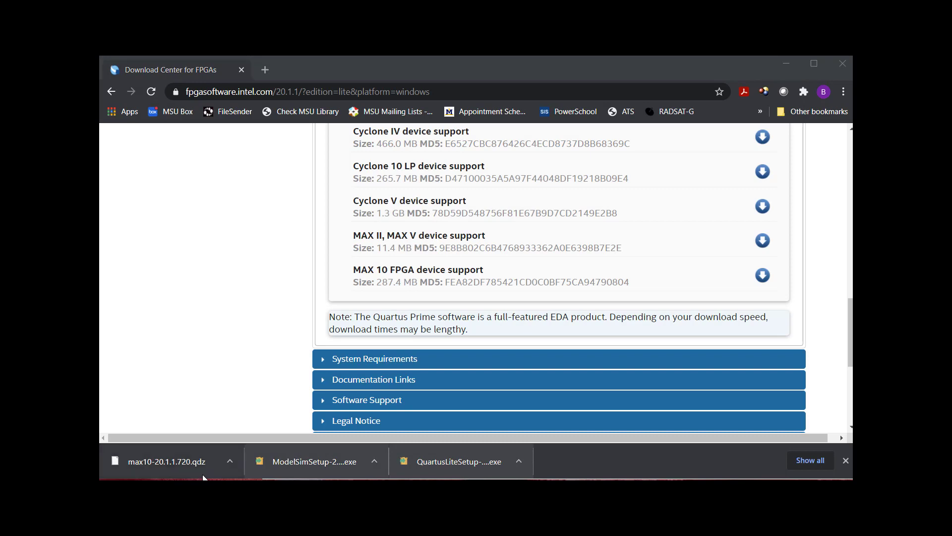
click(169, 461)
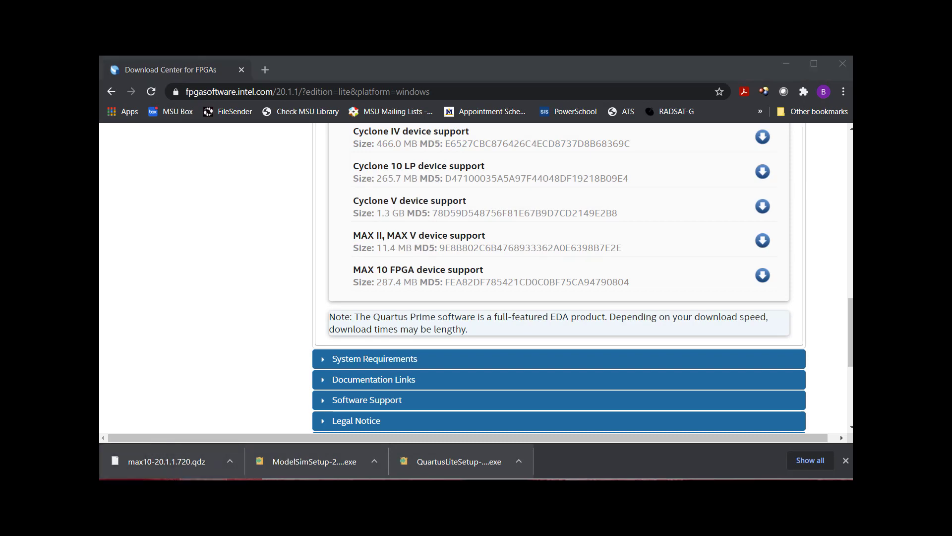
Minimize the browsers, stack the three downloads at the upper left, and run QuartusLiteSetup past SmartScreen.
click(787, 63)
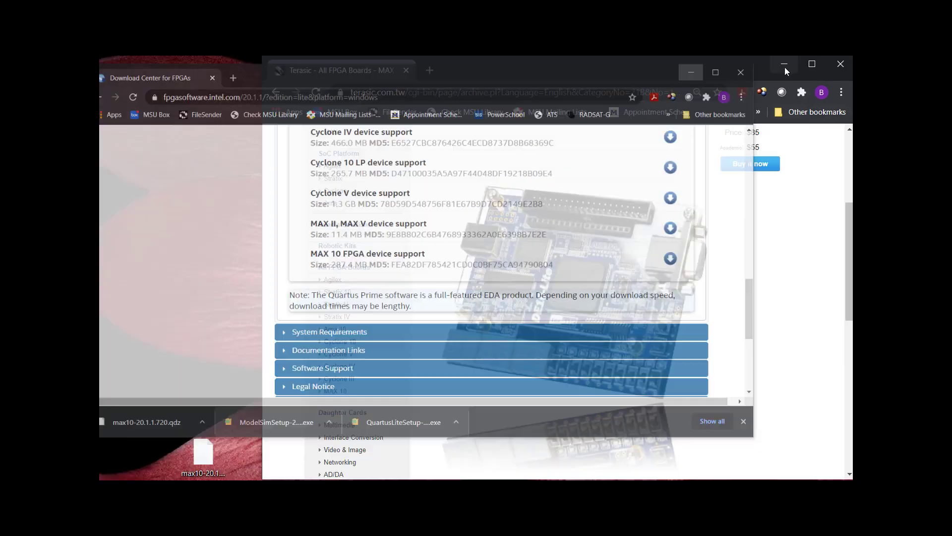
click(784, 63)
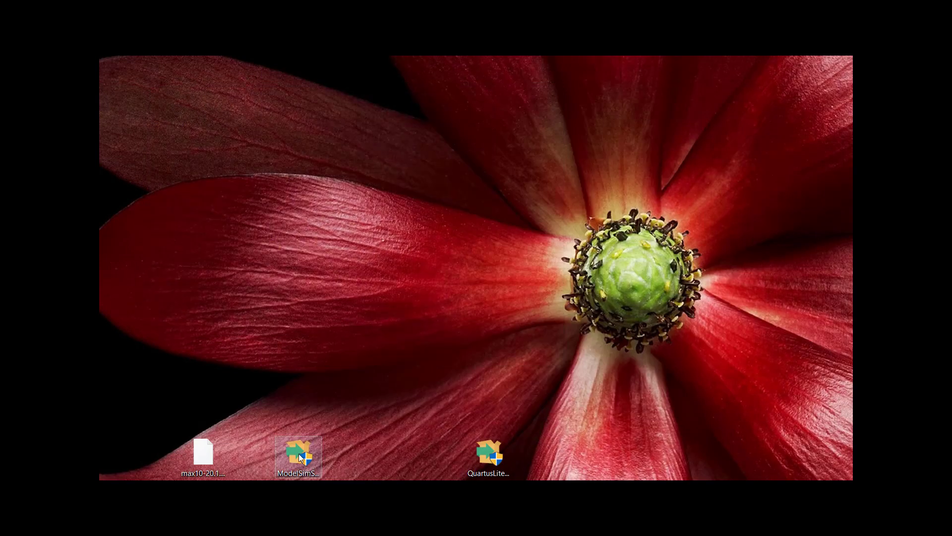
drag(497, 450, 259, 129)
drag(297, 452, 259, 185)
drag(204, 452, 263, 251)
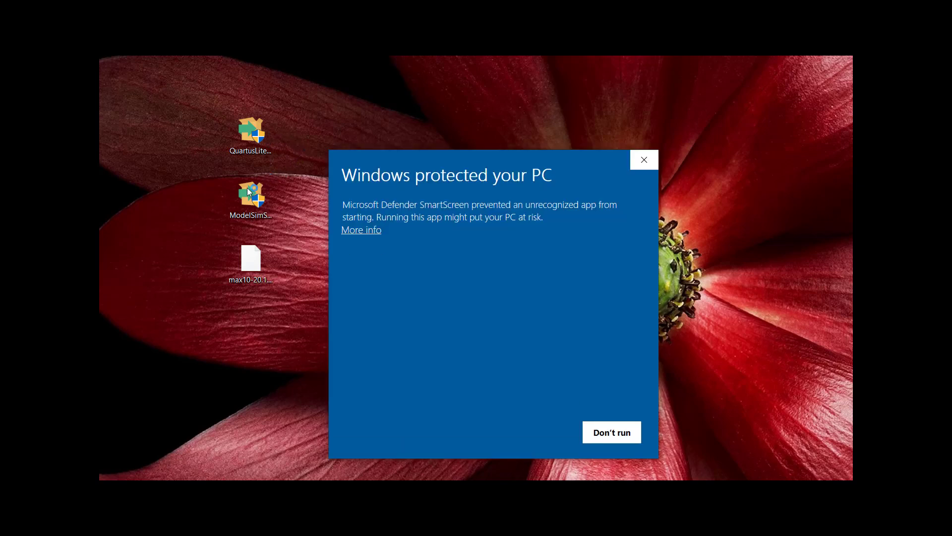
click(359, 230)
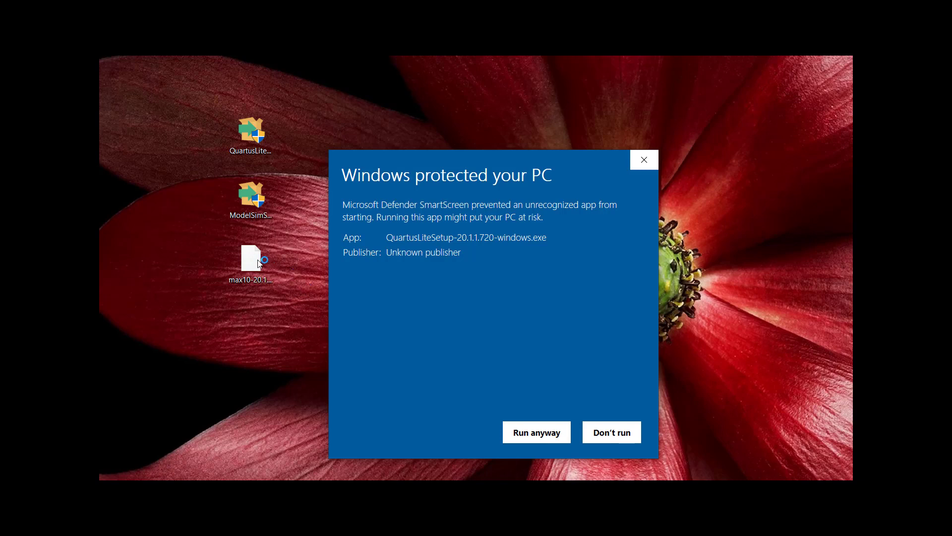
click(515, 430)
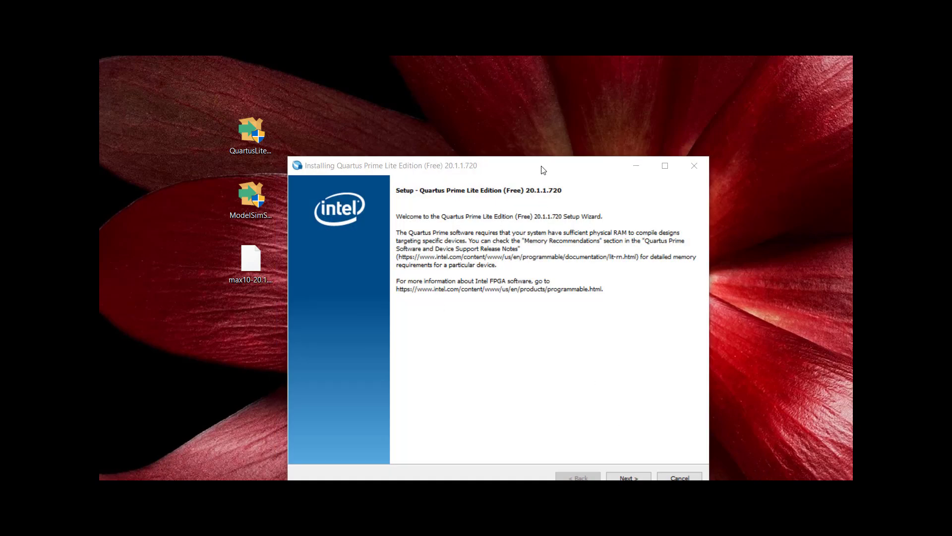
Accept the license and install Quartus Prime Lite with MAX 10 and ModelSim into C:\intelFPGA_lite\20.1.
drag(542, 166, 496, 89)
click(576, 401)
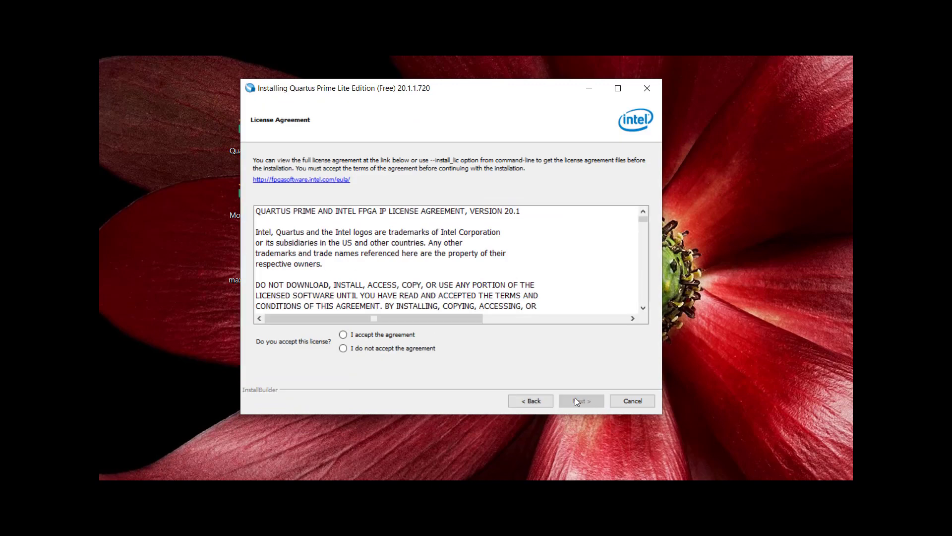
click(343, 334)
click(589, 400)
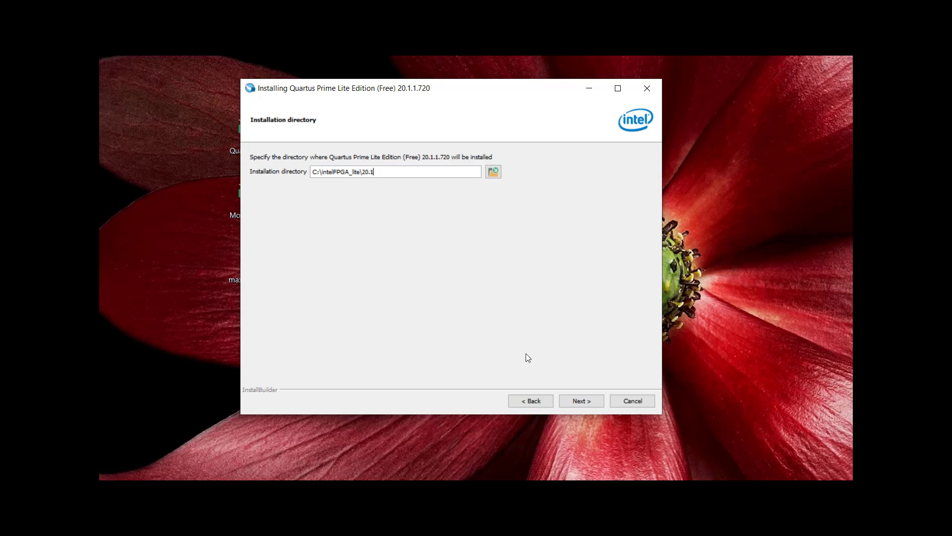
click(582, 401)
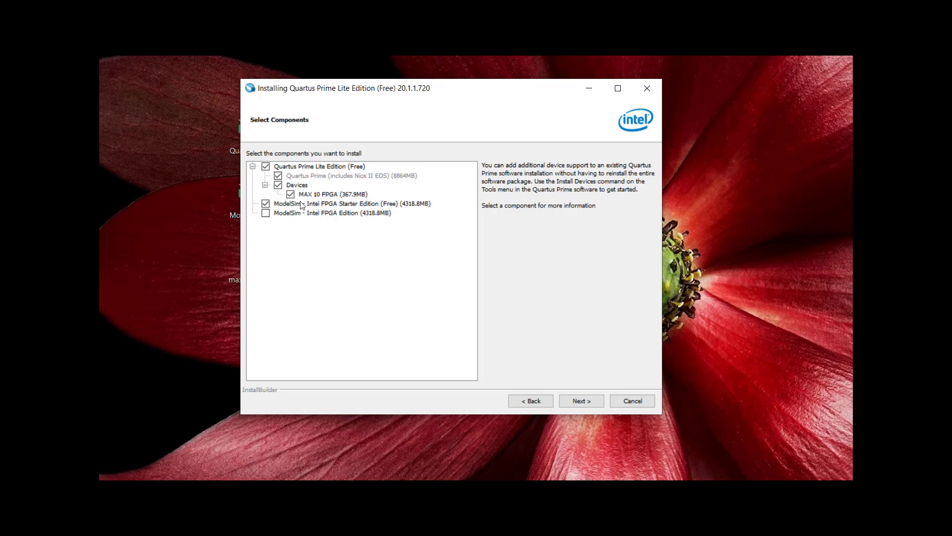
click(582, 403)
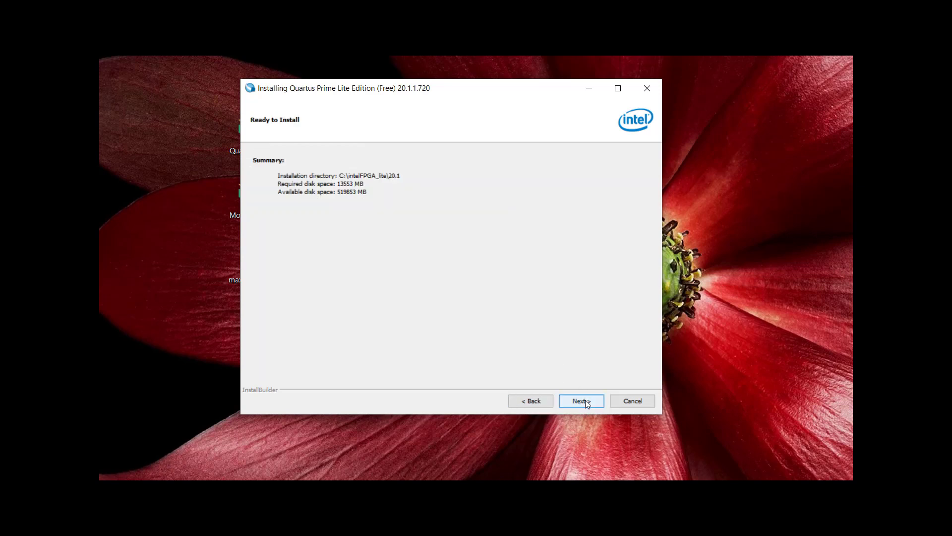
click(585, 402)
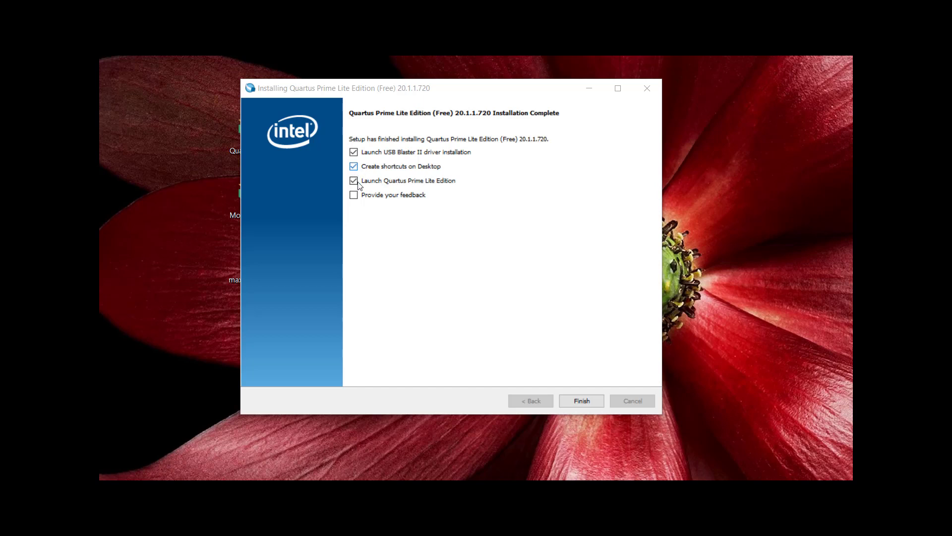
Untick 'Create shortcuts on Desktop', keep the USB Blaster II driver and launch options, and finish.
click(353, 167)
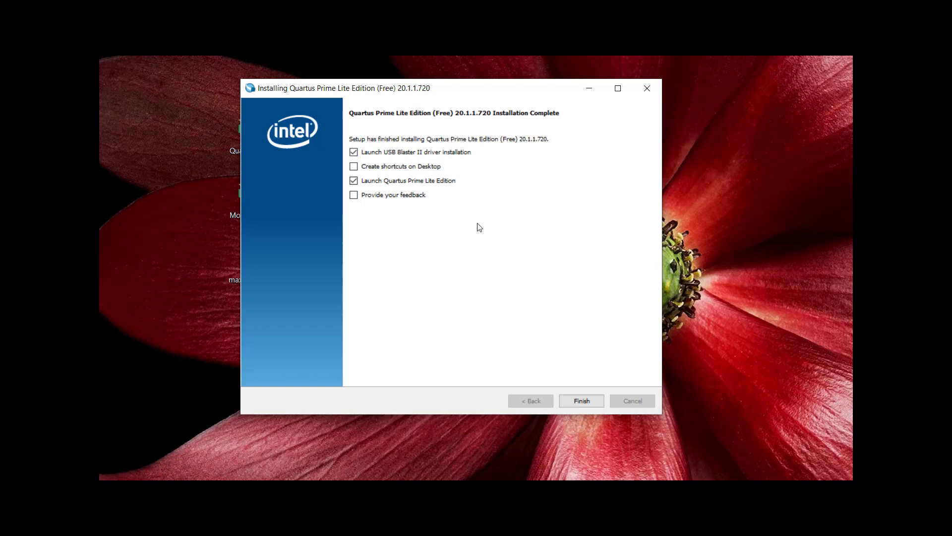
click(588, 403)
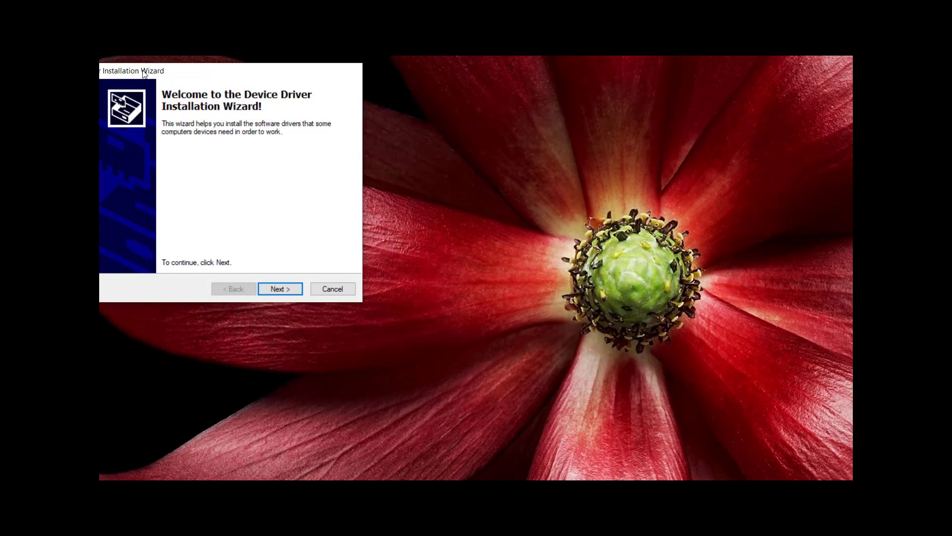
Install the Altera USB-Blaster JTAG driver, approving the Windows Security prompt, then close the wizard.
drag(143, 71, 368, 84)
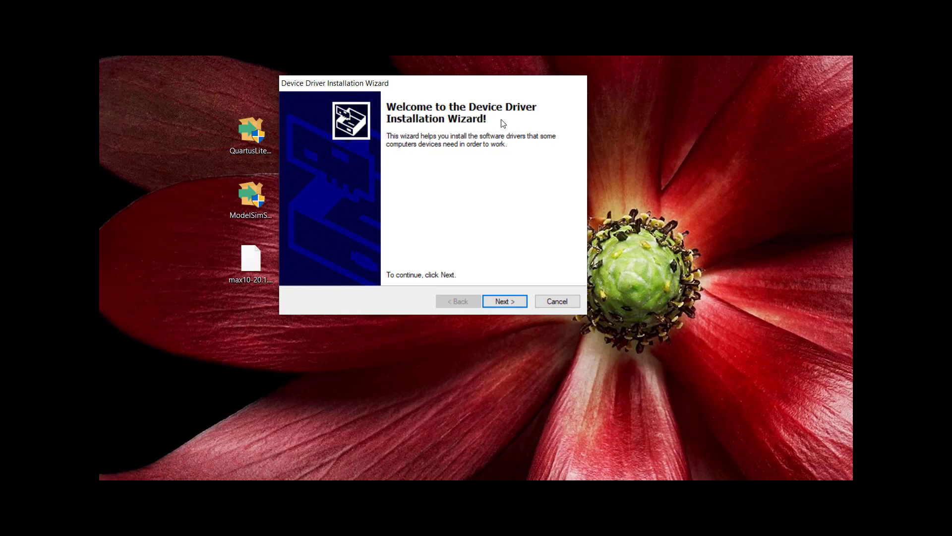
click(509, 301)
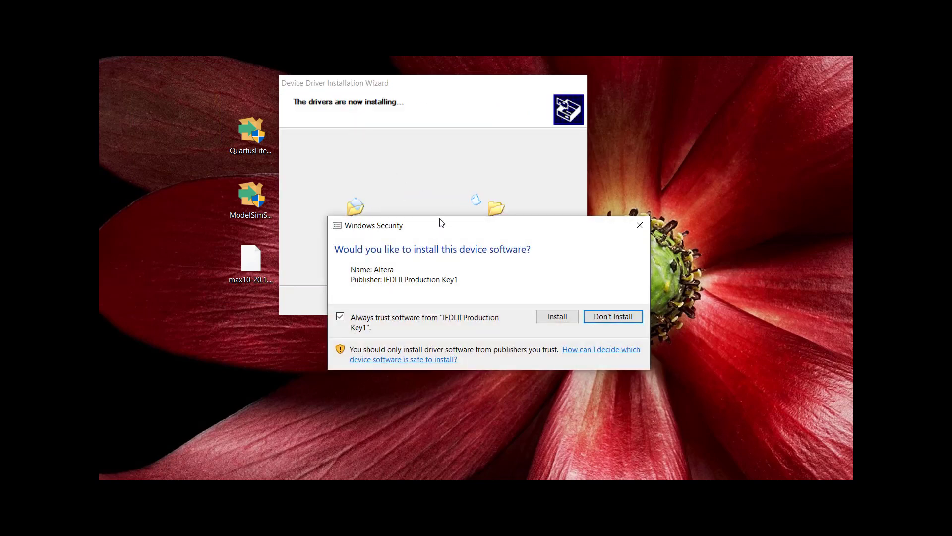
click(525, 263)
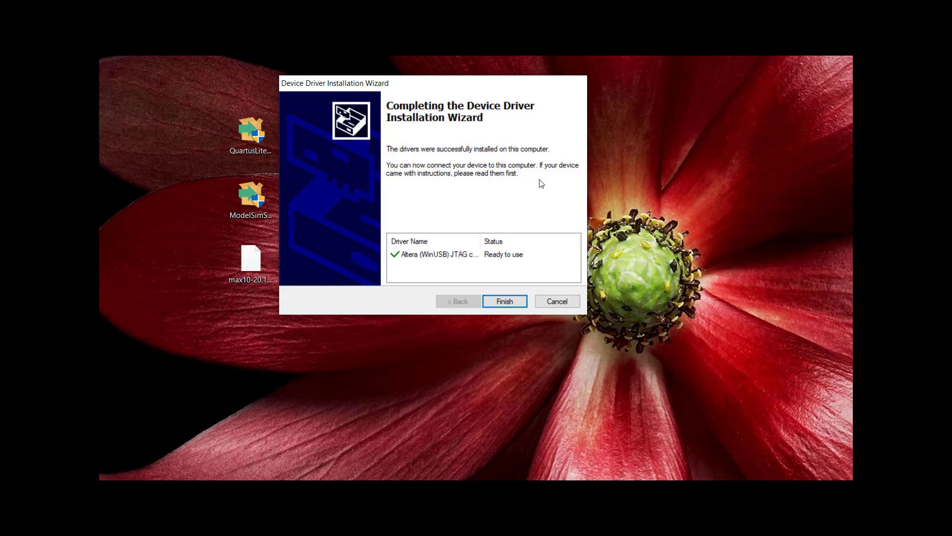
click(510, 301)
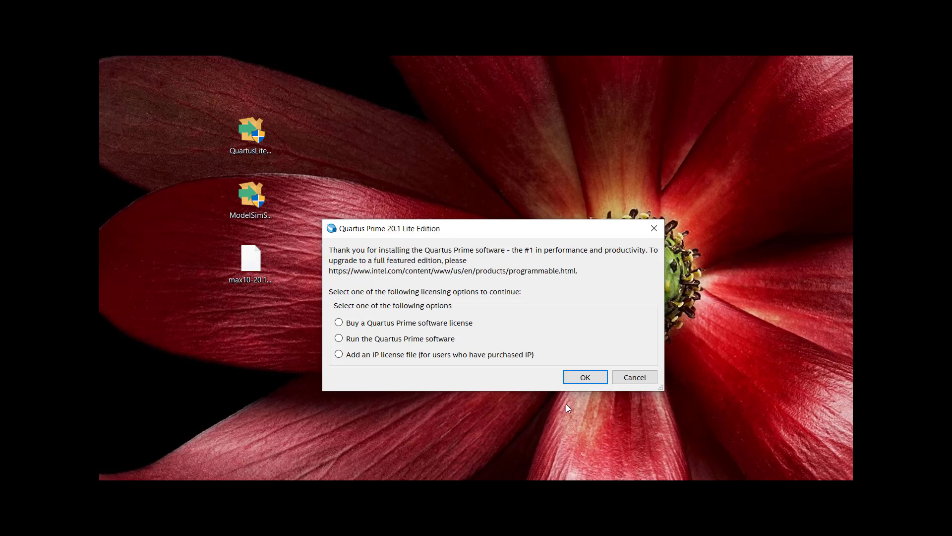
Dismiss the licensing prompt and choose 'Run the Quartus Prime software' without buying a license.
drag(552, 227, 567, 222)
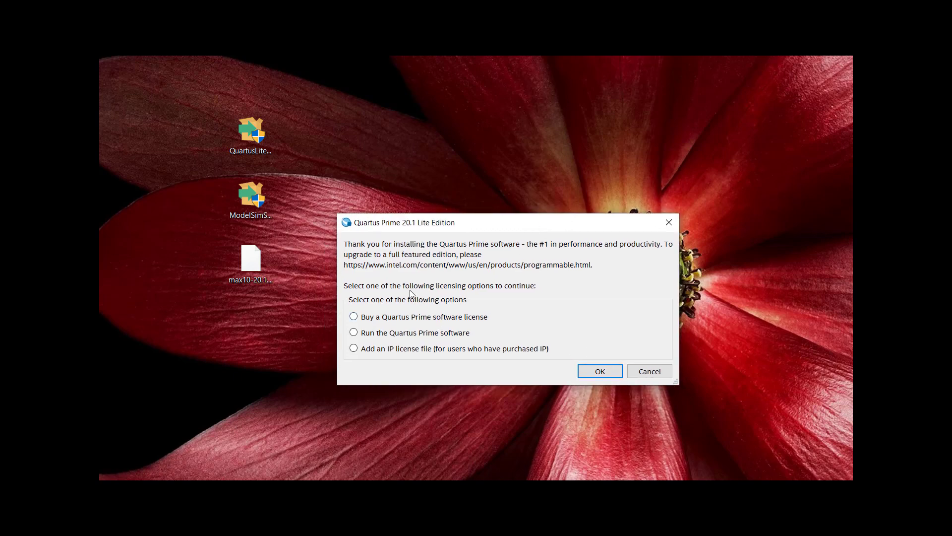
click(598, 371)
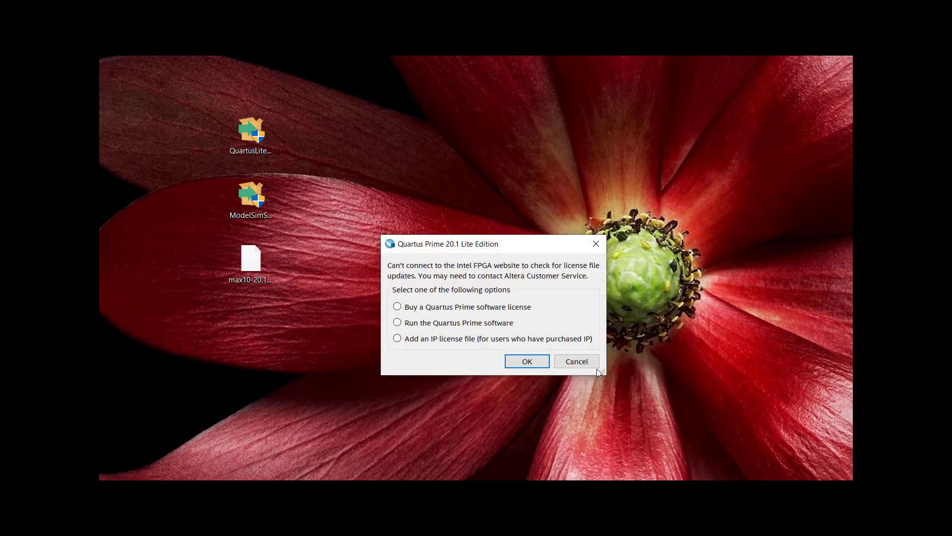
click(398, 324)
click(526, 358)
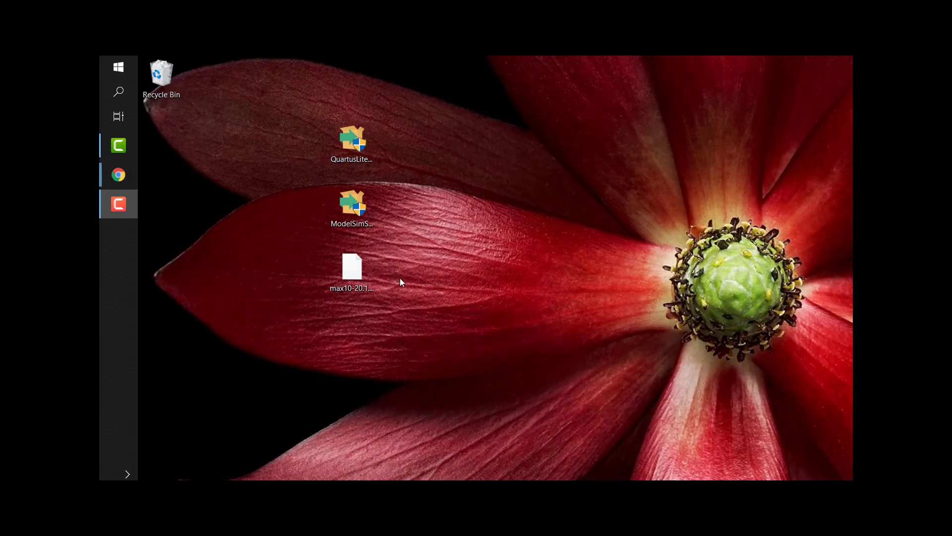
click(120, 69)
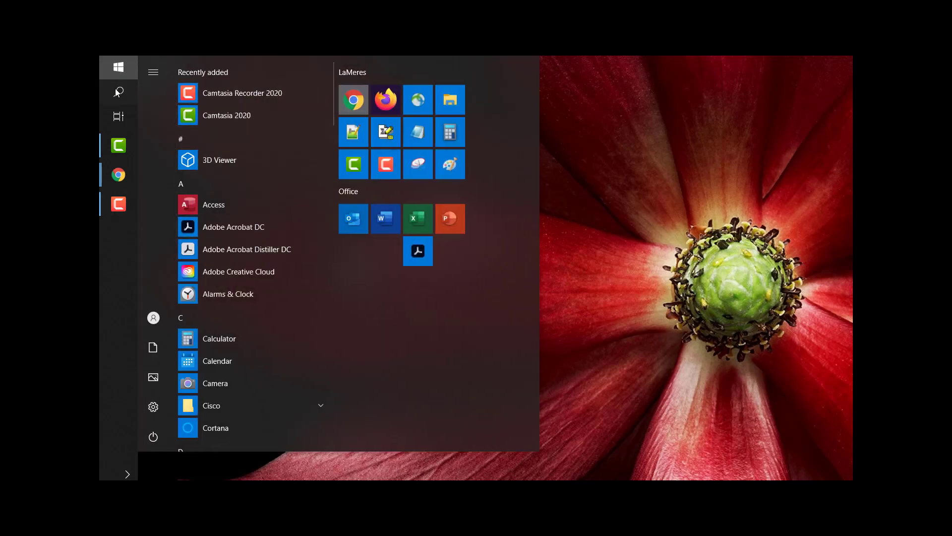
scroll(230, 287, down, 10)
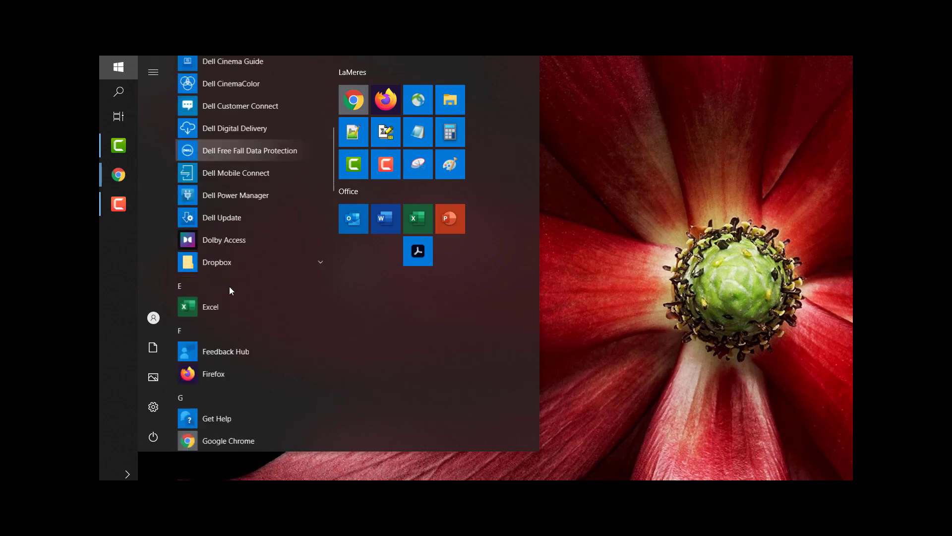
scroll(211, 272, up, 5)
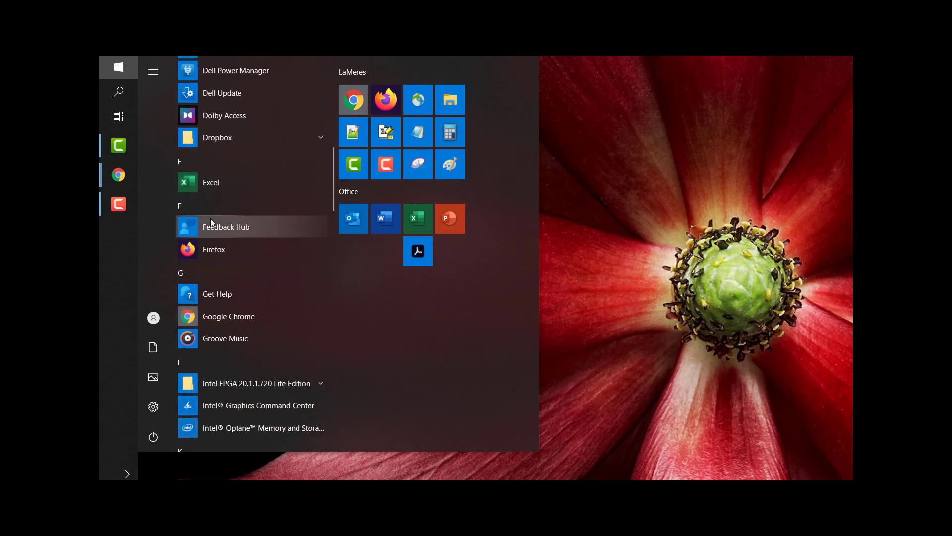
scroll(207, 220, down, 6)
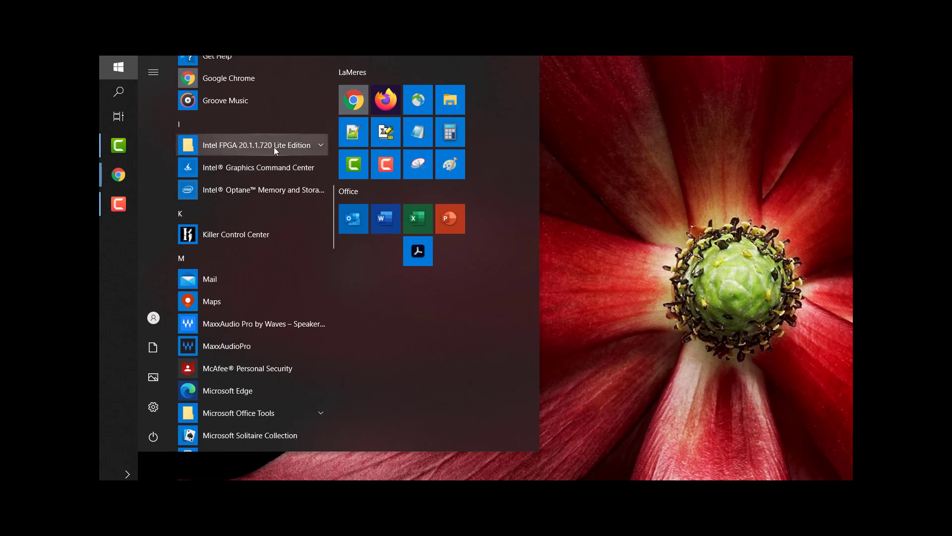
click(321, 147)
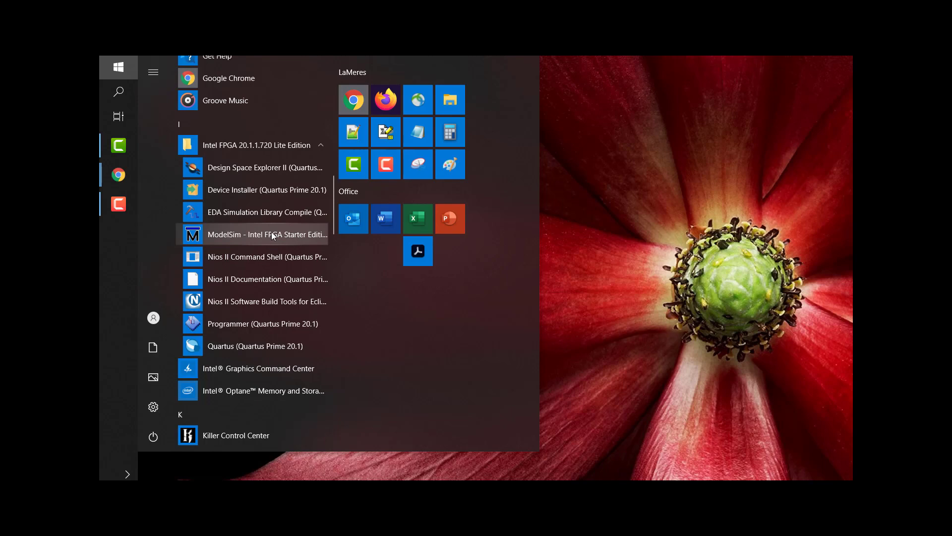
click(274, 343)
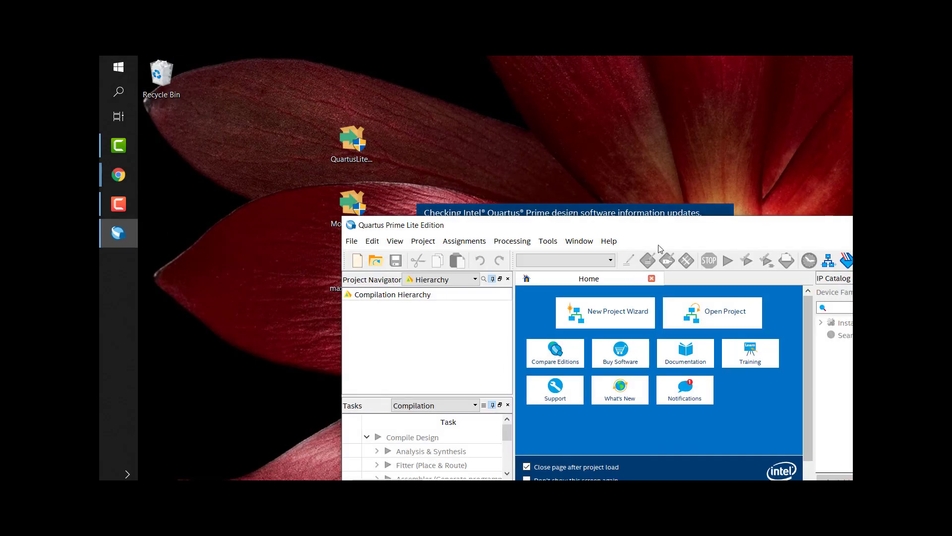
drag(673, 233, 503, 82)
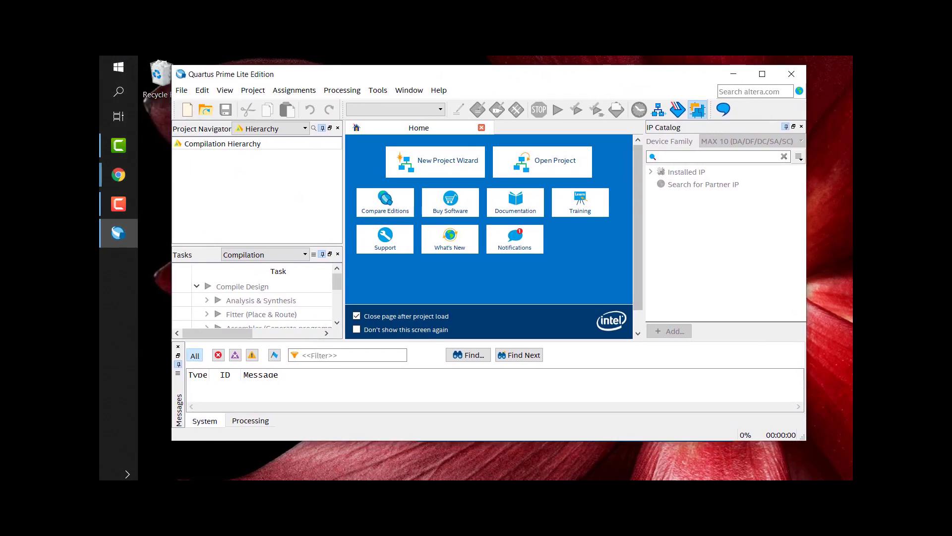
drag(806, 442, 839, 468)
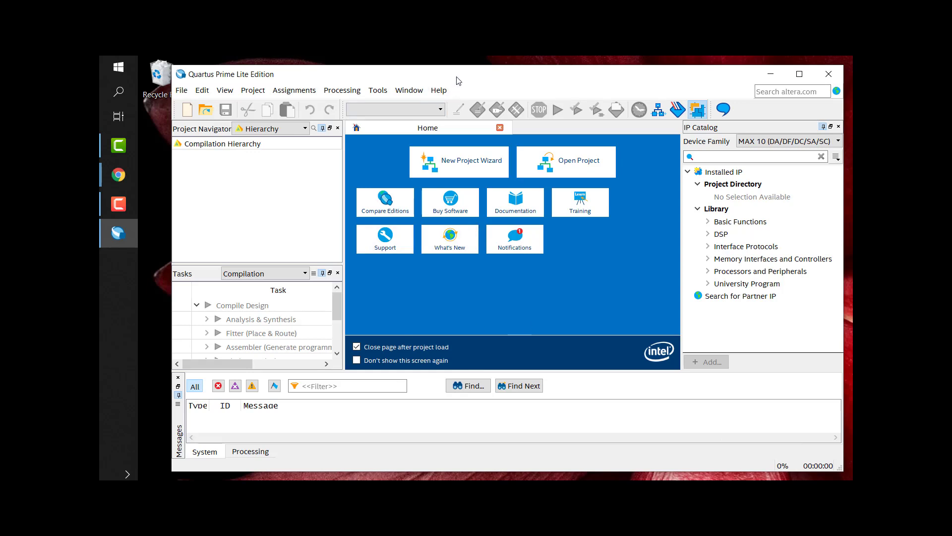
drag(457, 78, 442, 79)
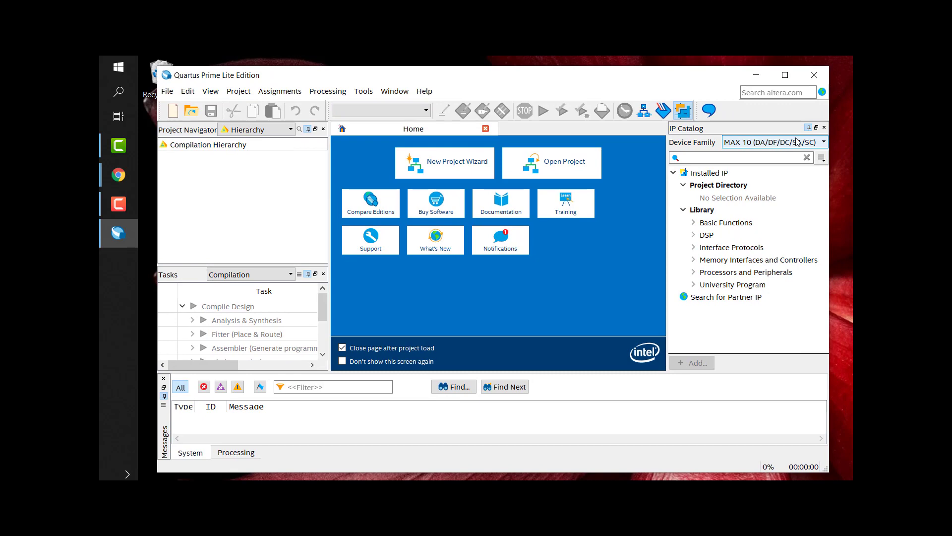
Close Quartus and launch ModelSim-Intel FPGA Starter Edition from the Intel FPGA 20.1.1.720 Lite Start folder.
click(816, 78)
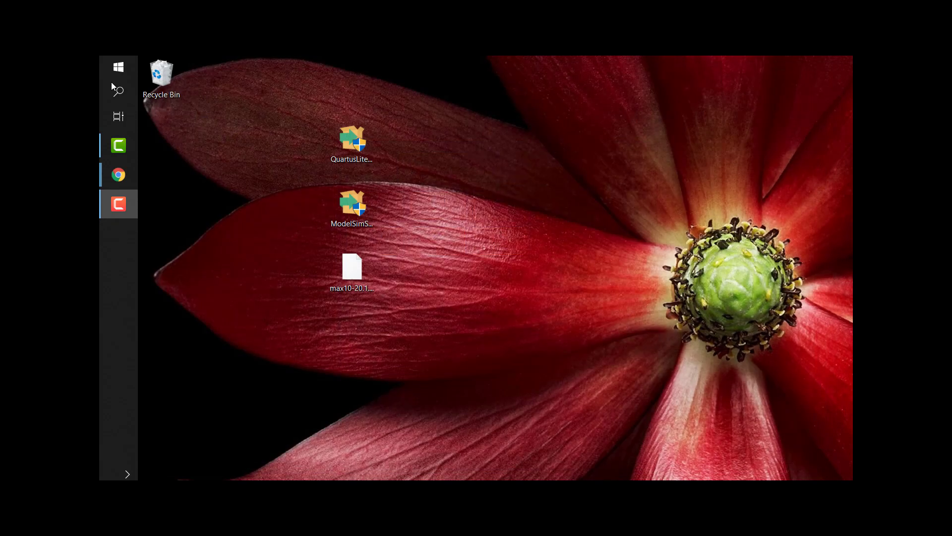
click(118, 67)
scroll(228, 306, down, 15)
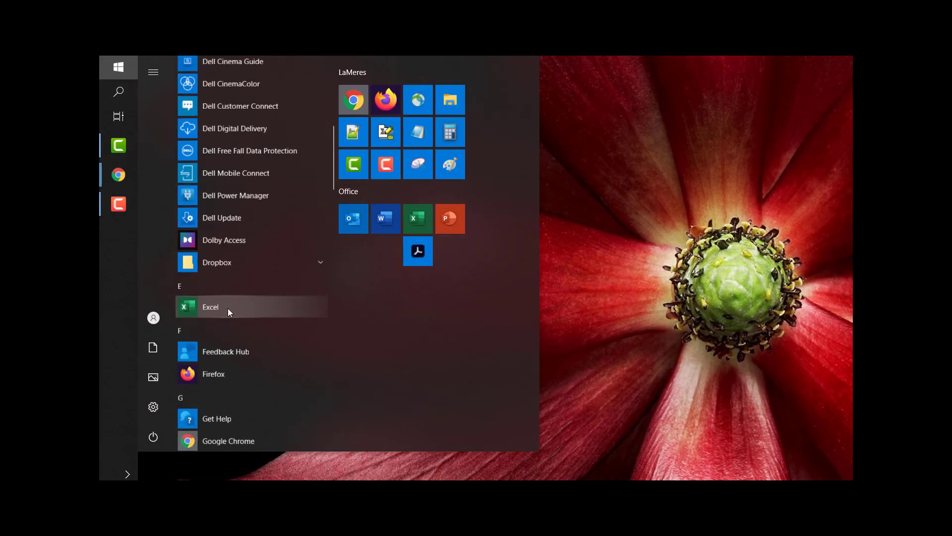
scroll(238, 275, up, 5)
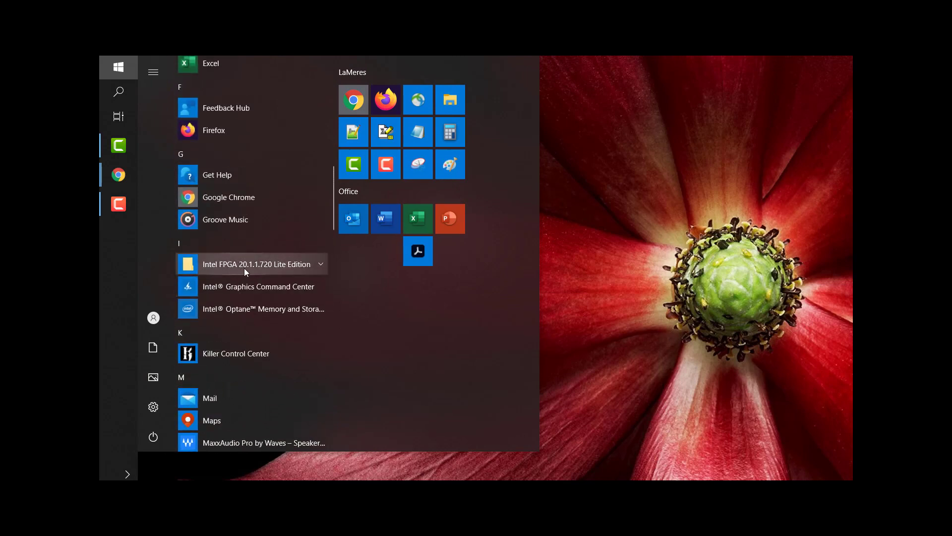
scroll(250, 266, down, 3)
click(322, 206)
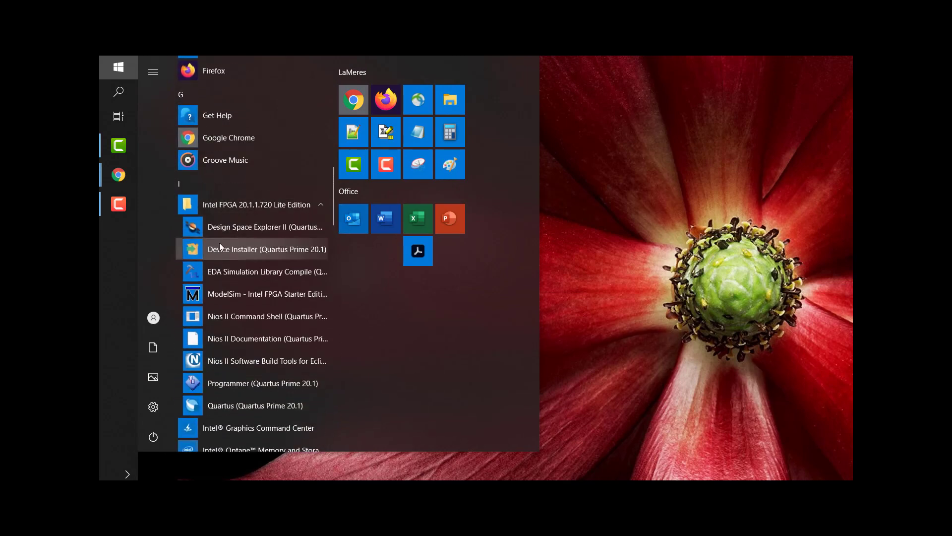
click(250, 293)
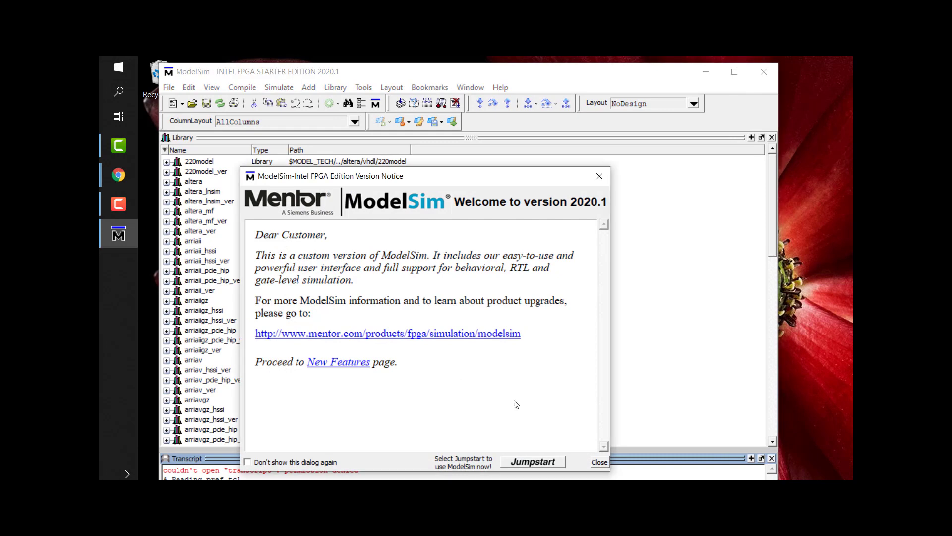
Tick 'Don't show this dialog again', close the version notice, and widen the ModelSim window.
click(248, 462)
click(598, 462)
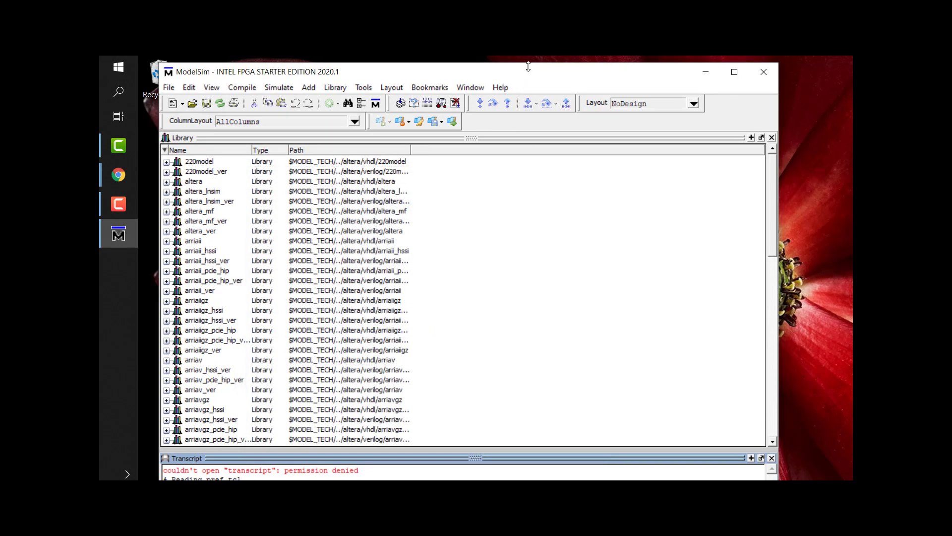
drag(527, 75, 560, 88)
key(F10)
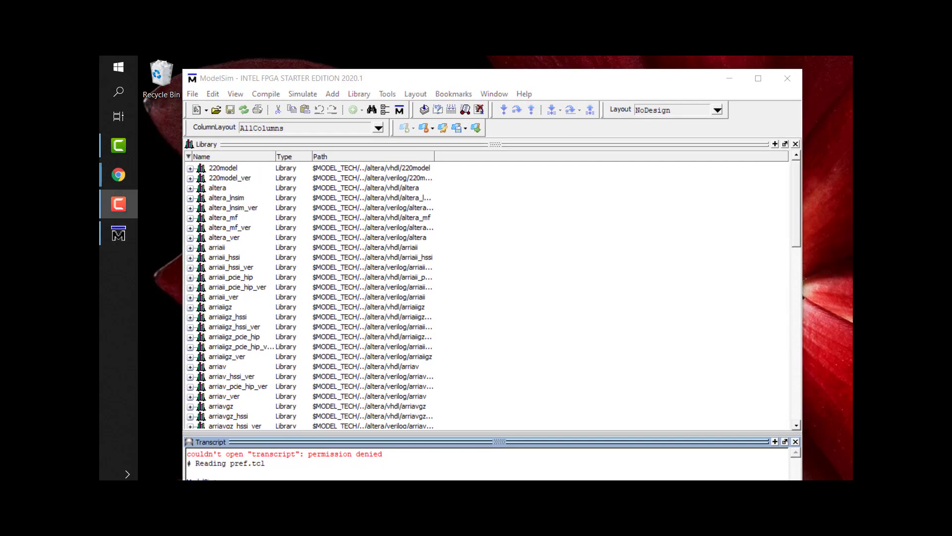
drag(795, 455, 809, 455)
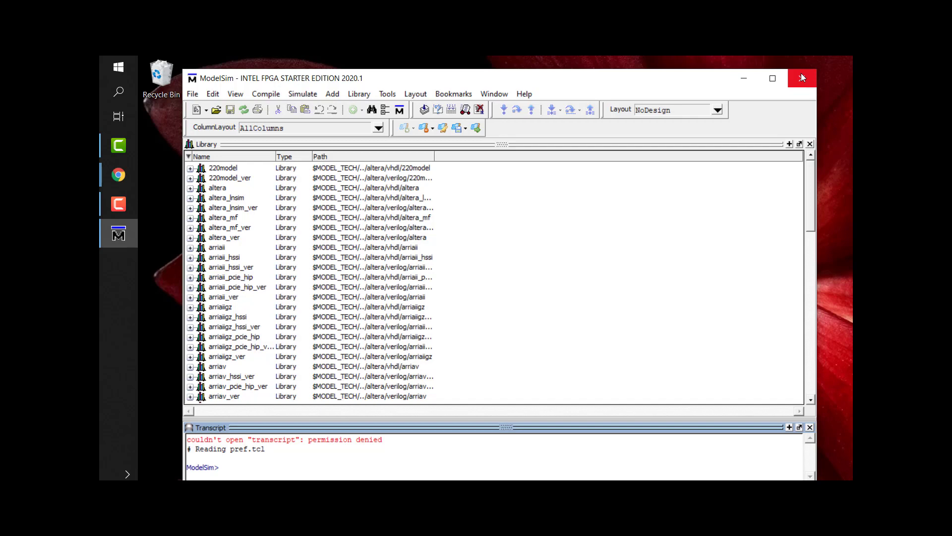
Bring Chrome's Terasic DE10-Lite Board page forward and shift the window left to show it fully.
mouse_move(125, 178)
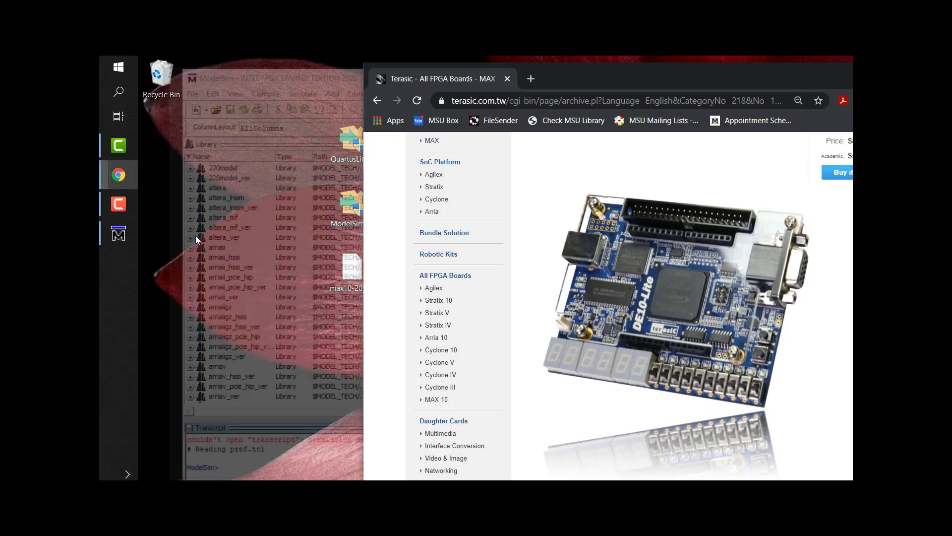
click(195, 236)
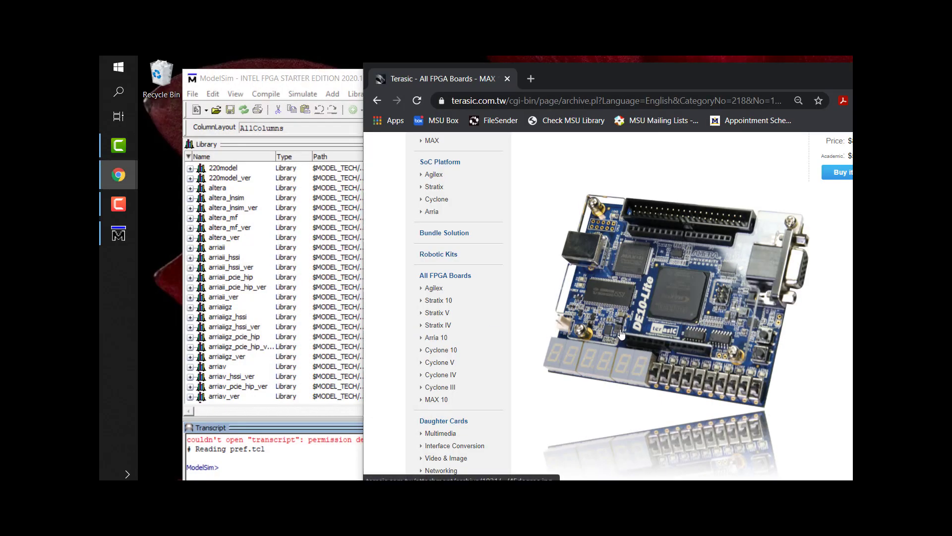
scroll(656, 334, up, 1)
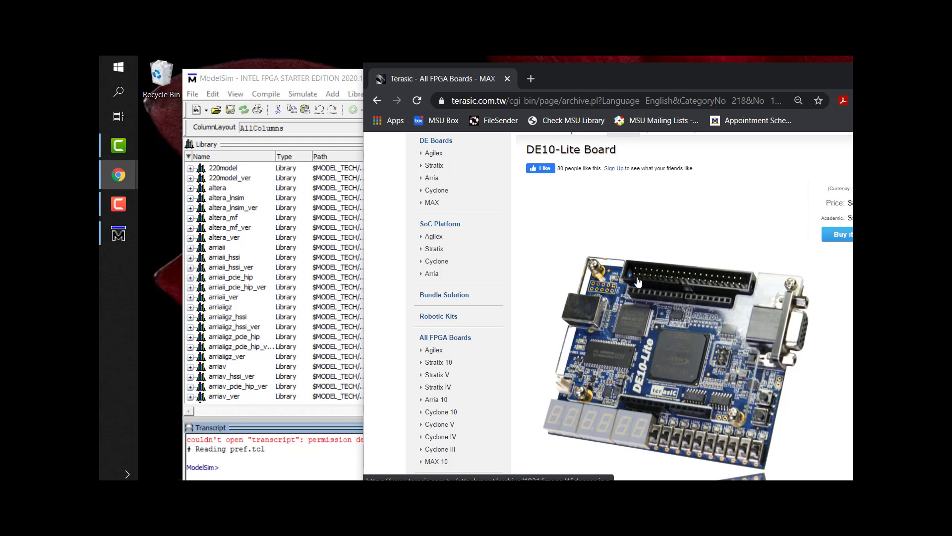
drag(688, 70, 546, 89)
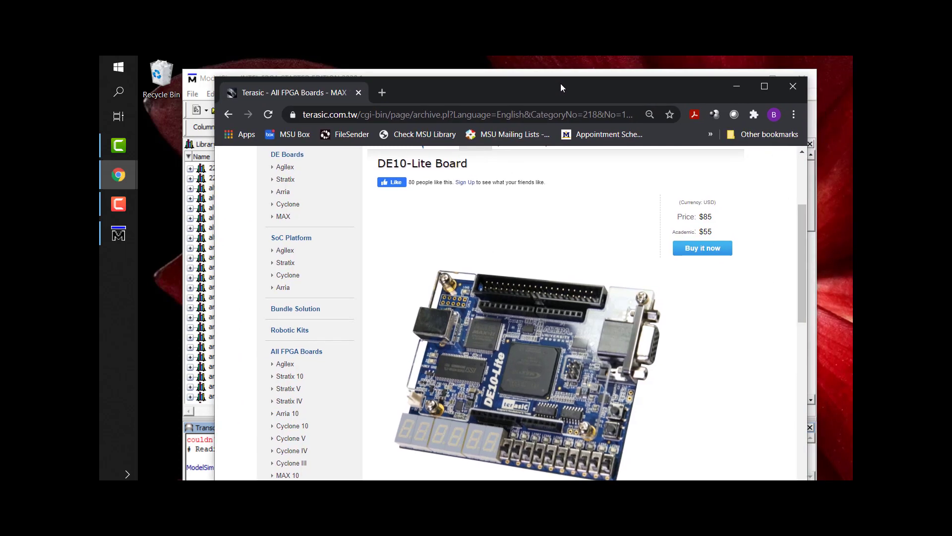